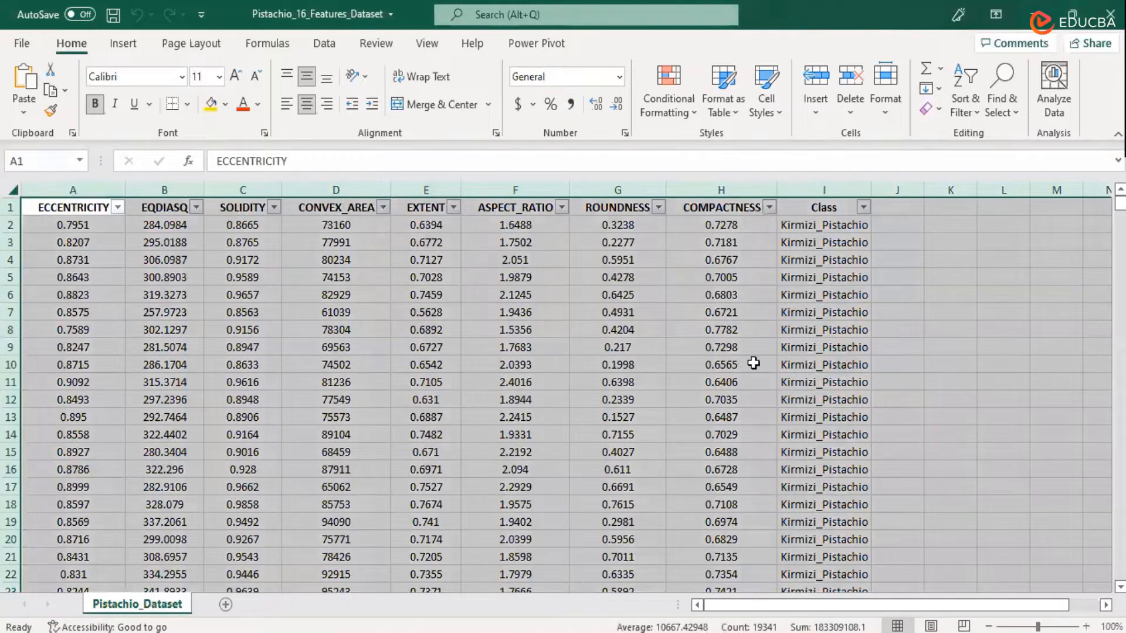
pyautogui.click(770, 395)
pyautogui.moveTo(829, 227); pyautogui.dragTo(838, 598)
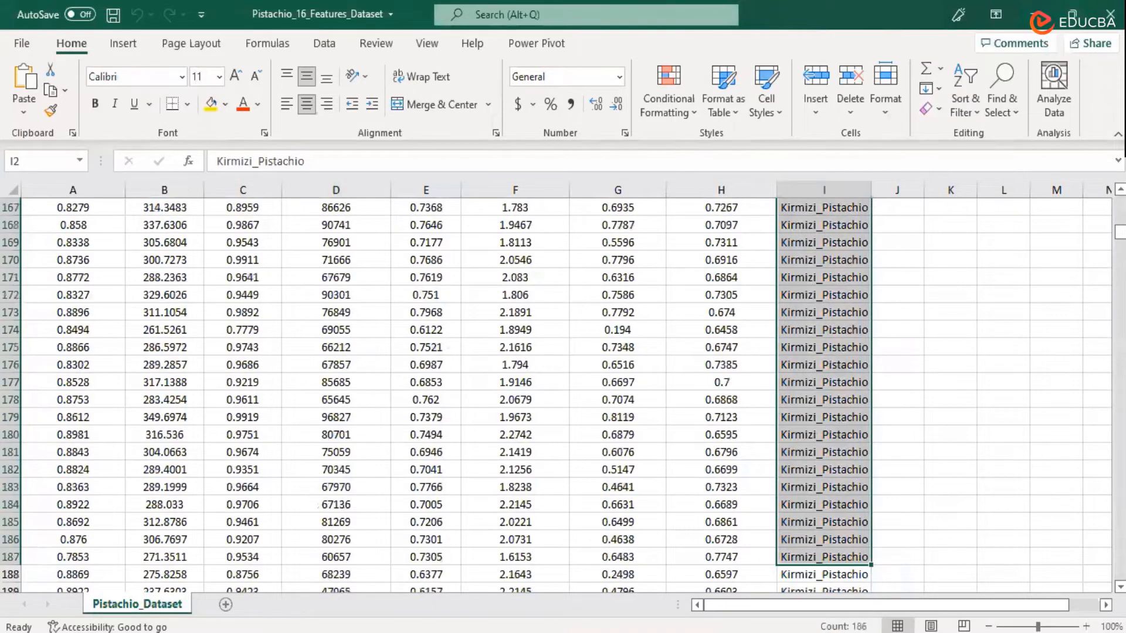
pyautogui.moveTo(1119, 233); pyautogui.dragTo(1118, 205)
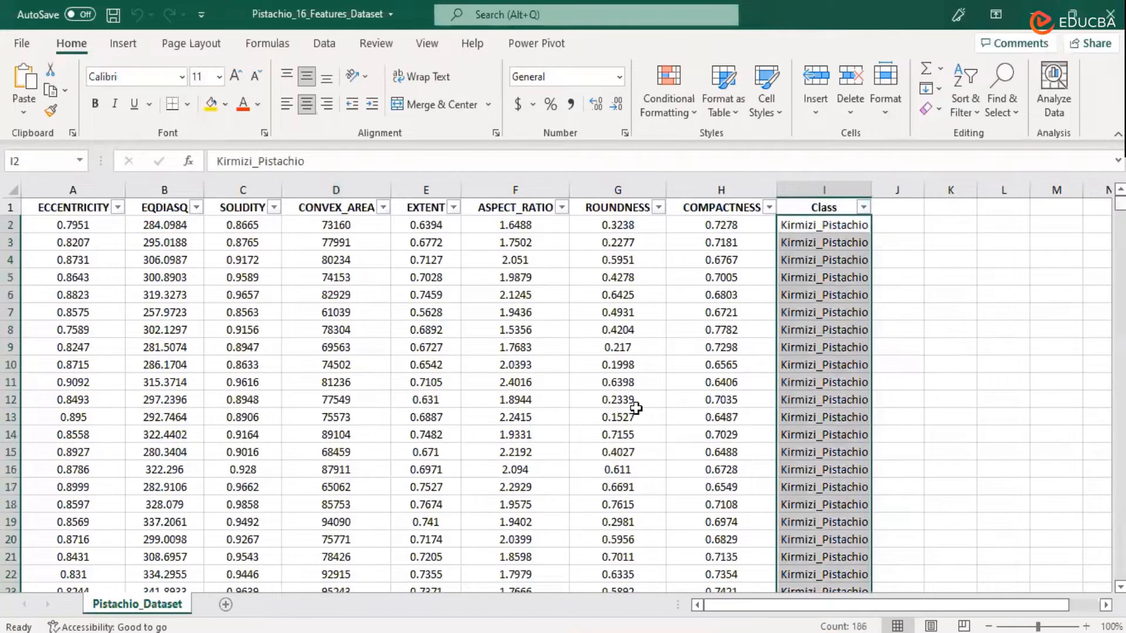
pyautogui.click(551, 412)
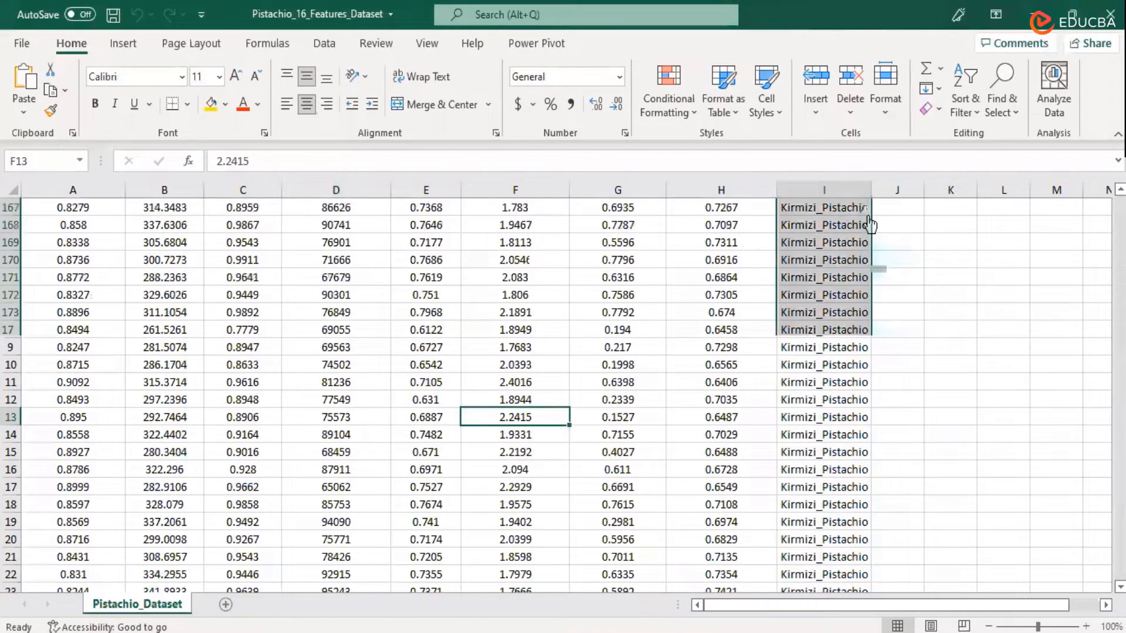
# Filter the Class column to exclude Kirmizi_Pistachio and show only the Siit_Pistachio rows
pyautogui.click(860, 205)
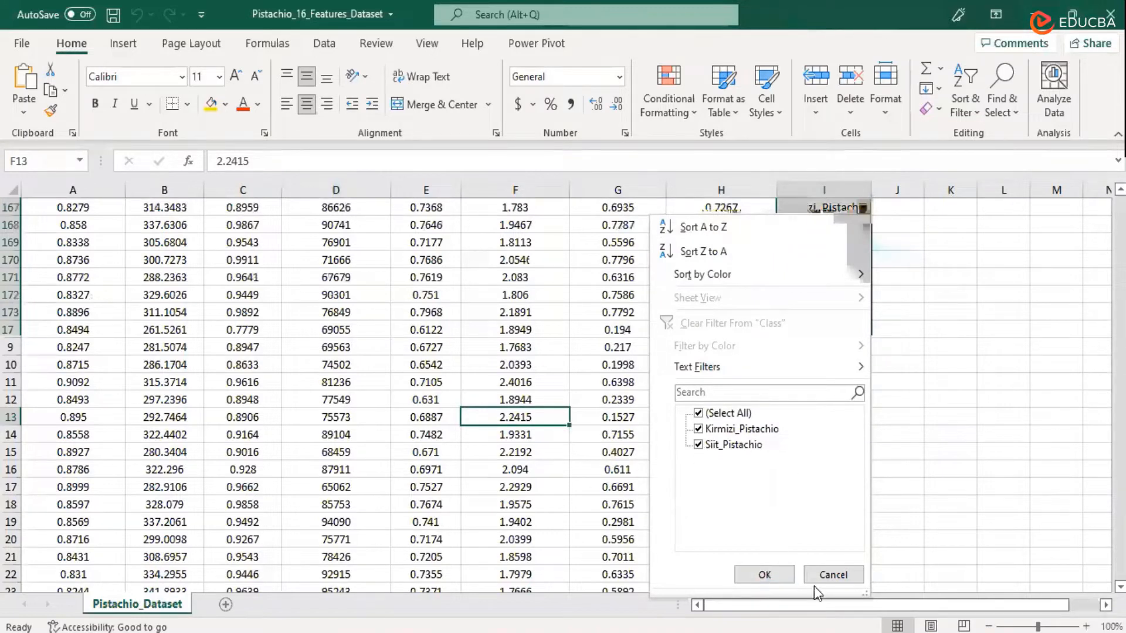
pyautogui.click(699, 429)
pyautogui.click(763, 581)
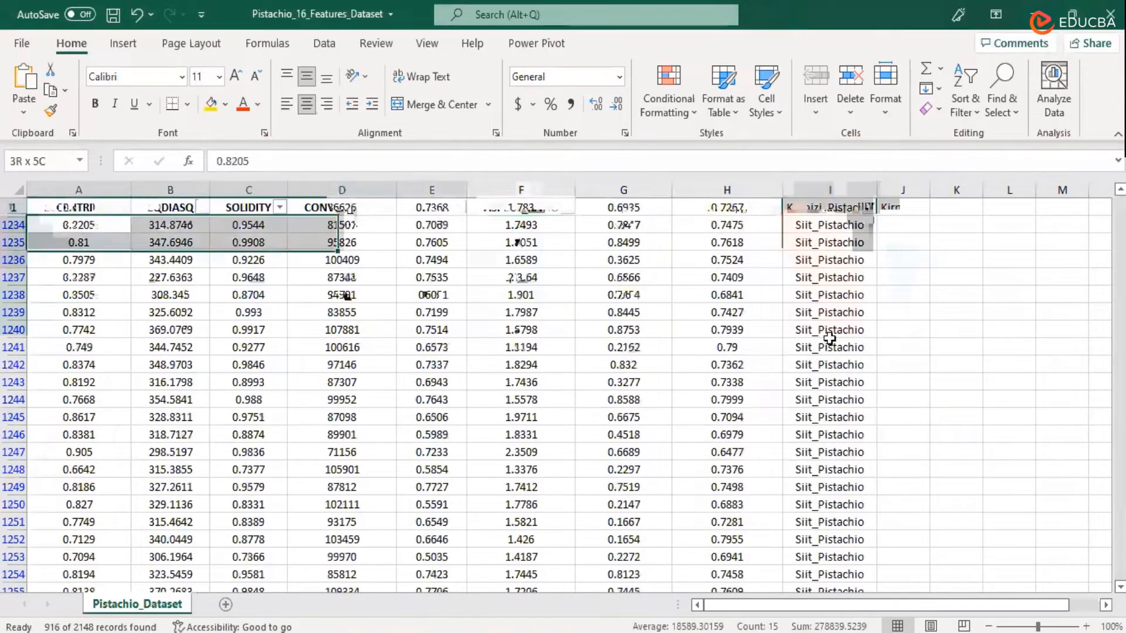
# Copy all filtered Siit_Pistachio rows without the headers into a new worksheet, starting at cell A1
pyautogui.moveTo(829, 338); pyautogui.dragTo(819, 525)
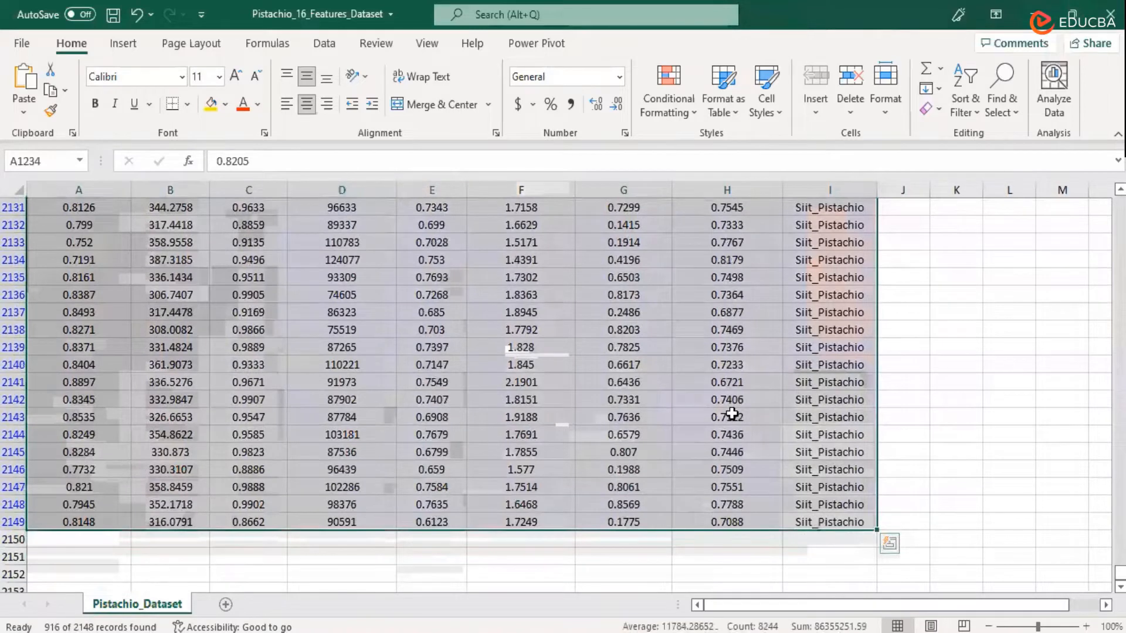
pyautogui.hotkey('ctrl', 'c')
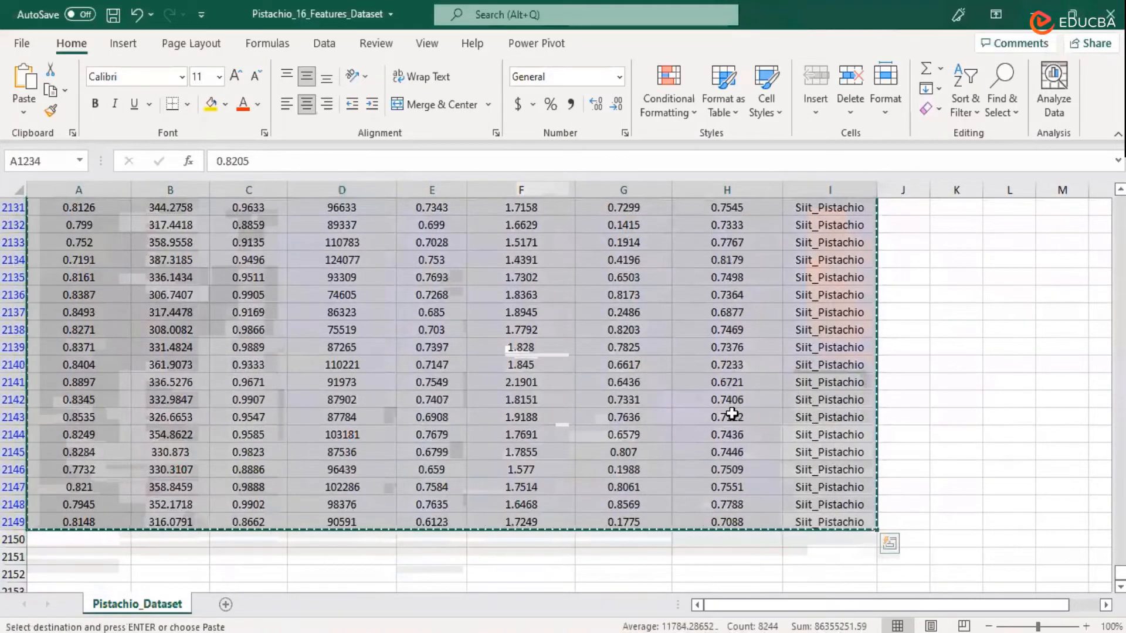
pyautogui.click(226, 604)
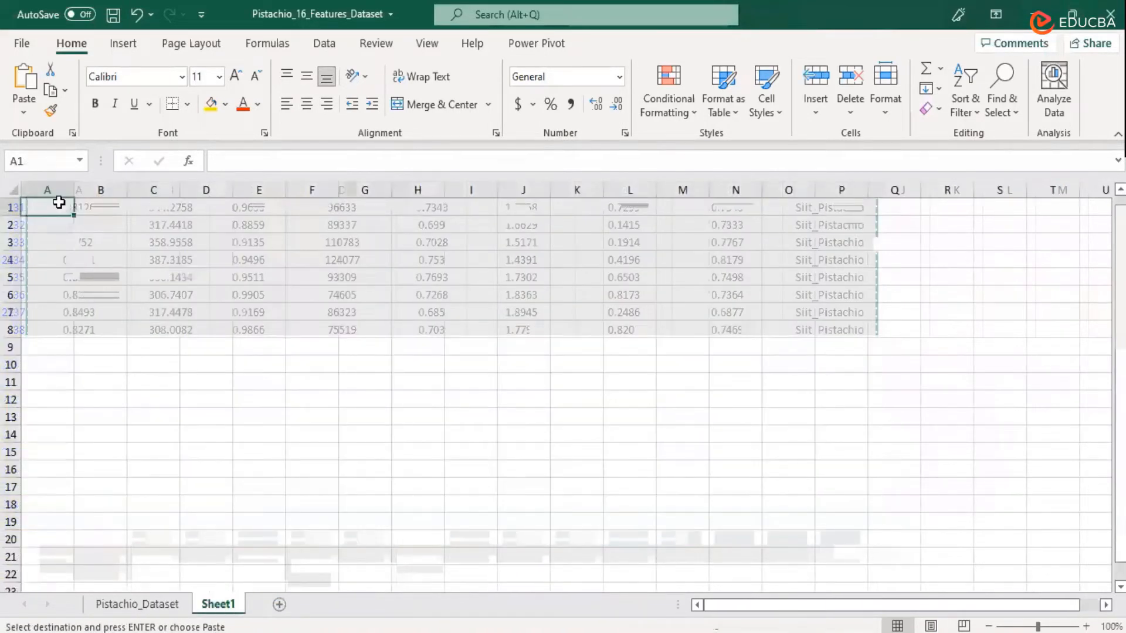
pyautogui.hotkey('ctrl', 'v')
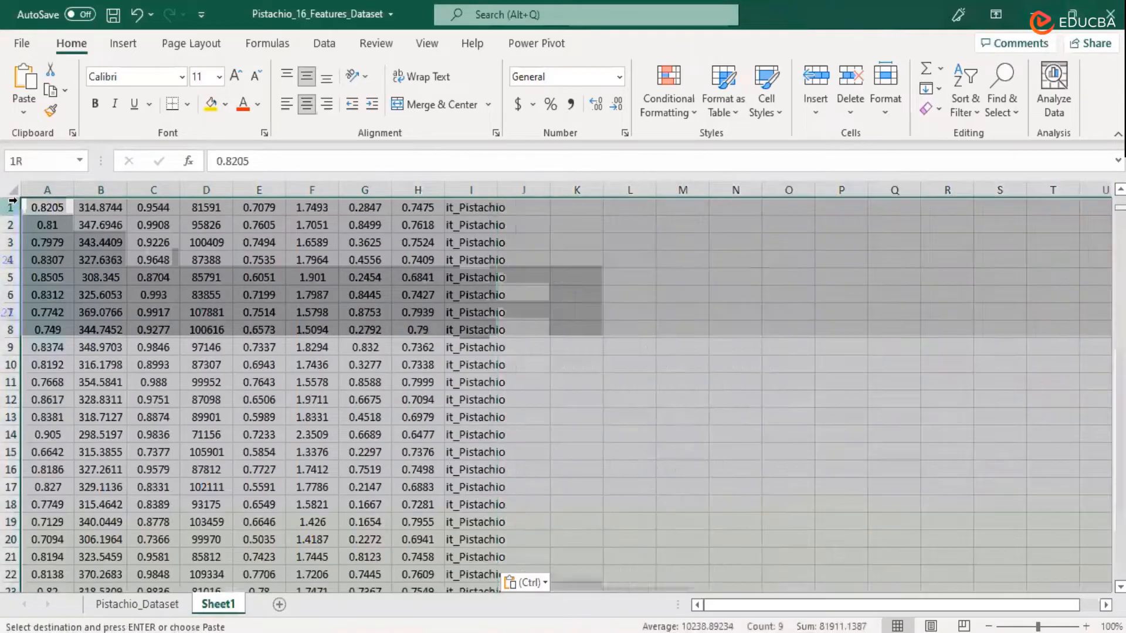
# Insert an empty row above the pasted data in Sheet1
pyautogui.click(12, 205)
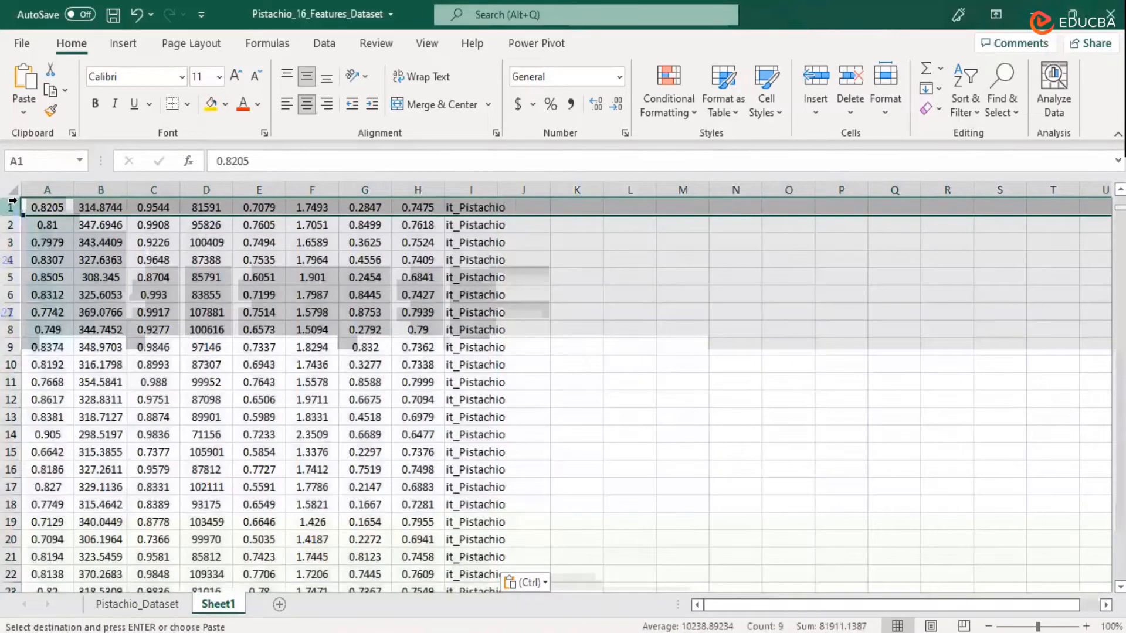
pyautogui.rightClick(12, 201)
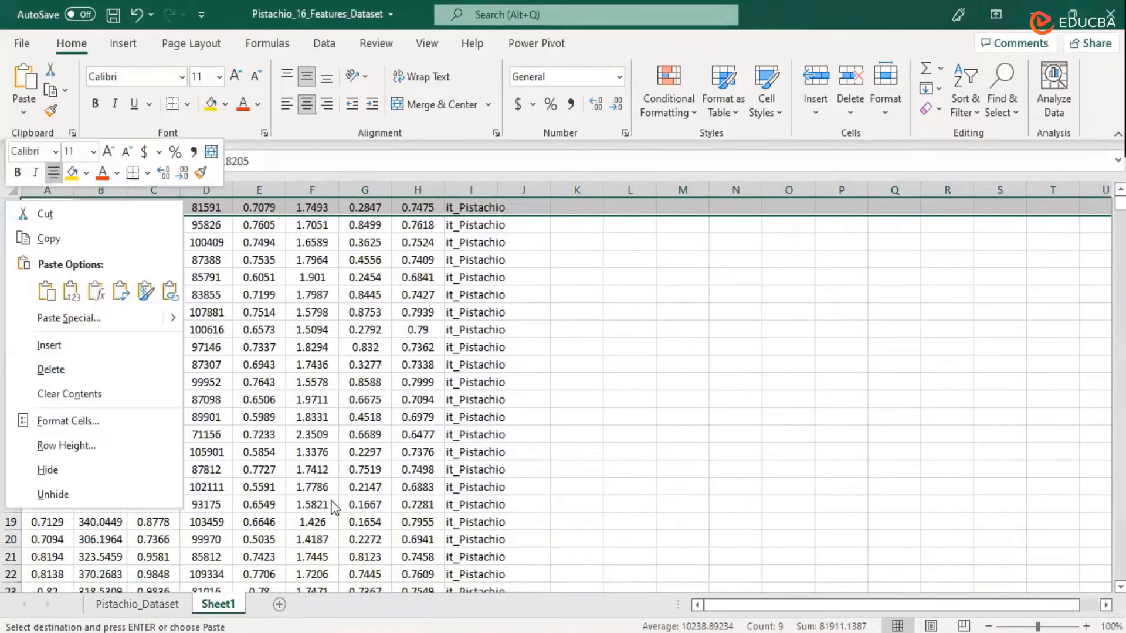
pyautogui.press('Escape')
pyautogui.rightClick(11, 207)
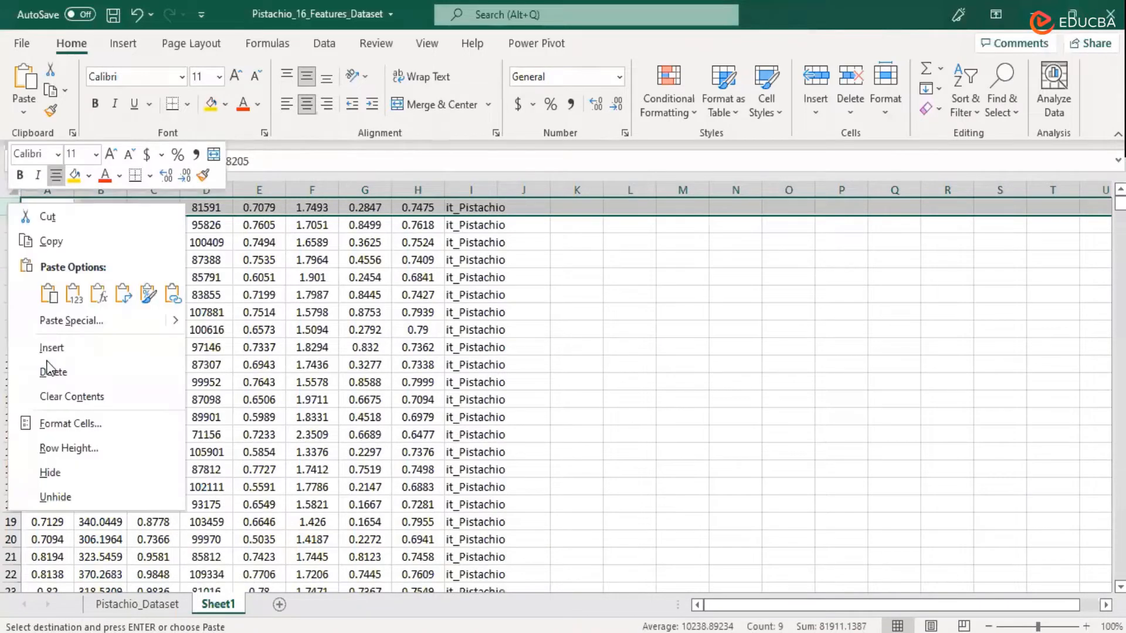
pyautogui.click(58, 349)
pyautogui.click(574, 440)
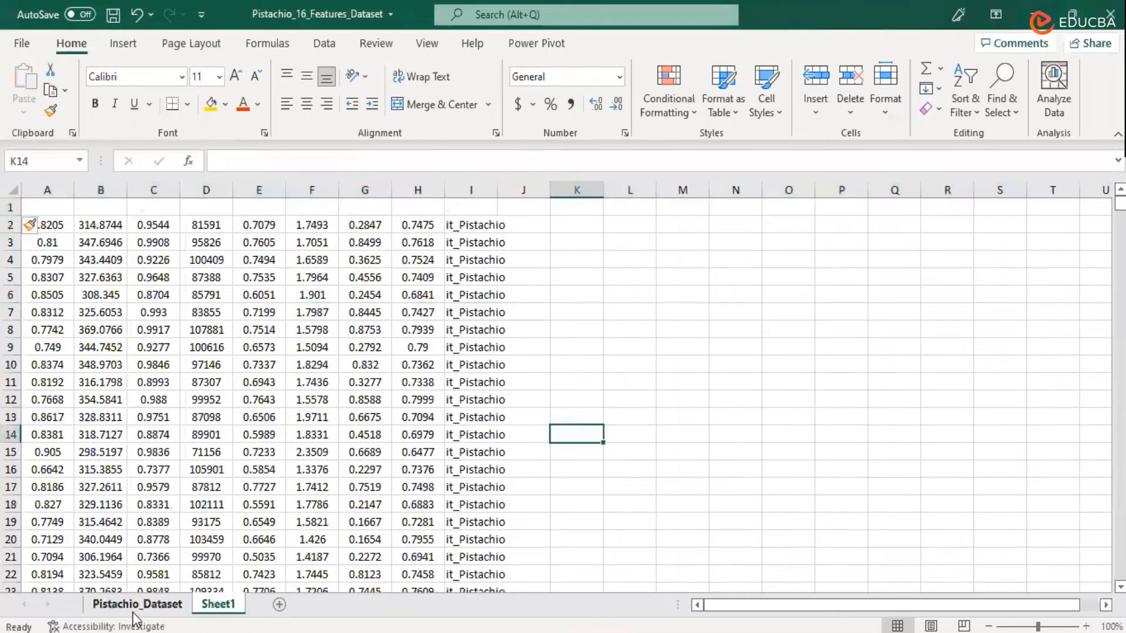
# Copy the header row, ECCENTRICITY through Class, from the Pistachio_Dataset sheet into row 1 of Sheet1
pyautogui.click(164, 604)
pyautogui.scroll(8, 188, 484)
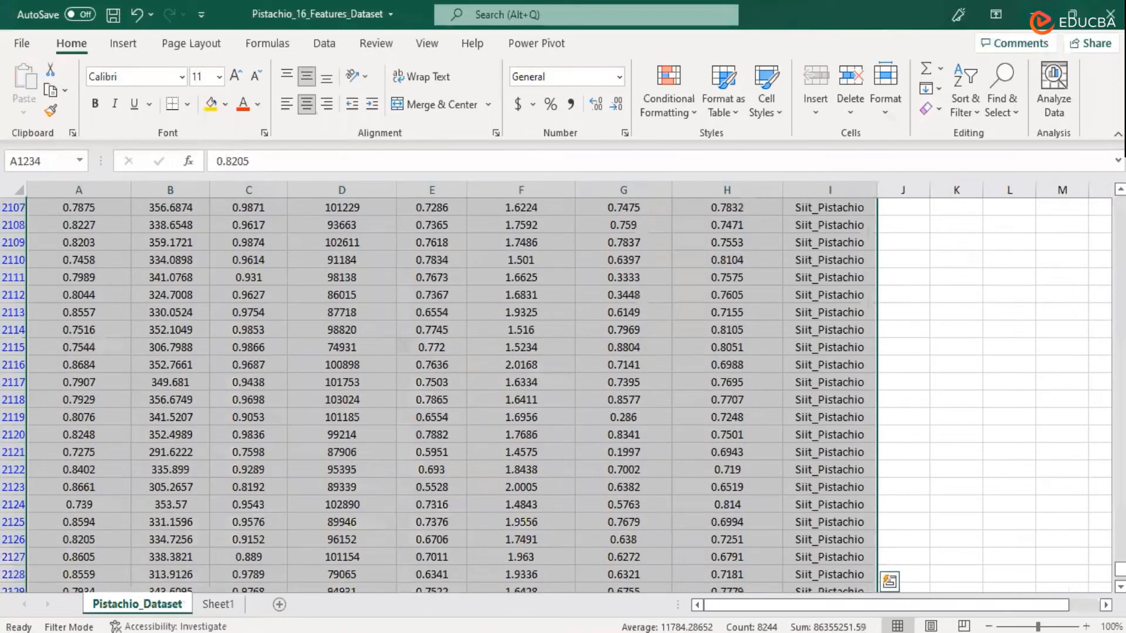
pyautogui.moveTo(1119, 569); pyautogui.dragTo(1120, 198)
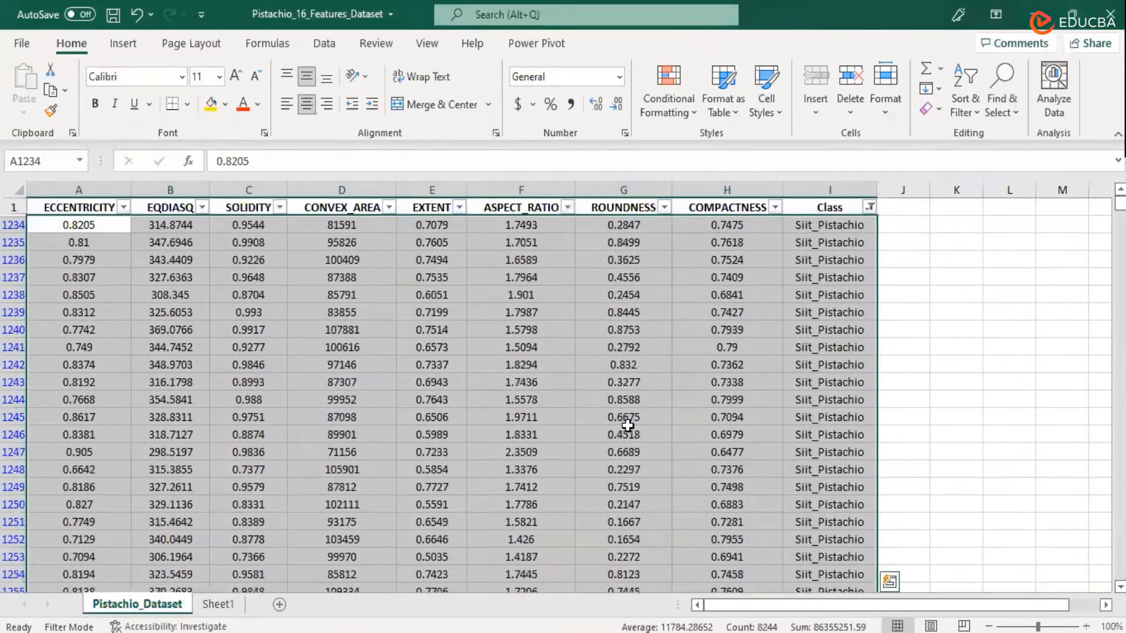
pyautogui.moveTo(65, 209); pyautogui.dragTo(805, 202)
pyautogui.hotkey('ctrl', 'c')
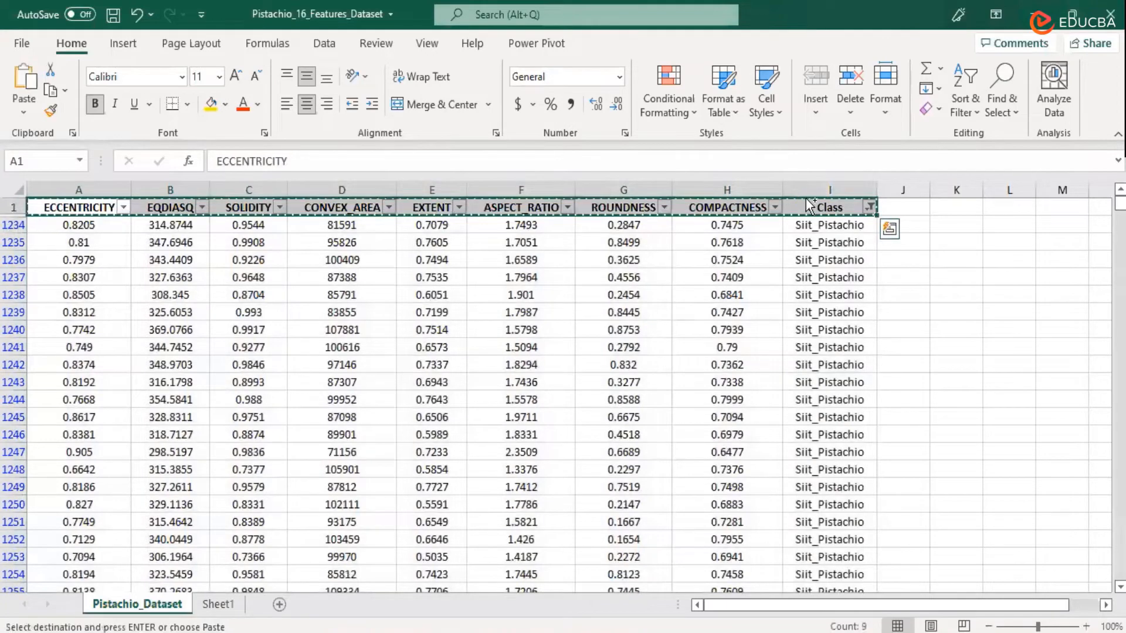
pyautogui.click(218, 604)
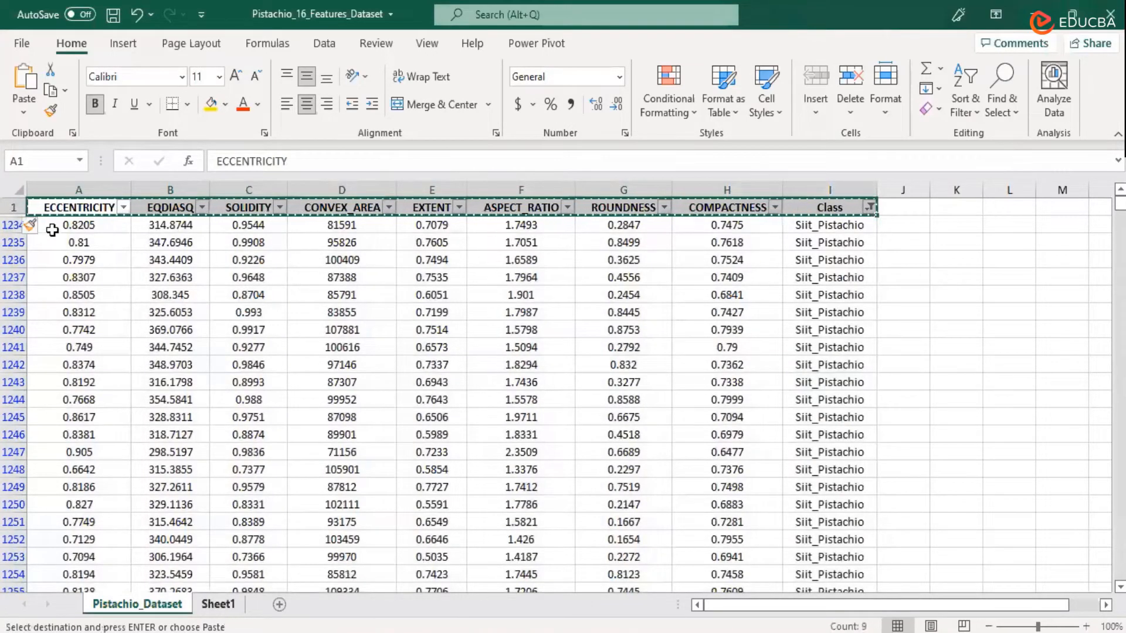
pyautogui.hotkey('ctrl', 'v')
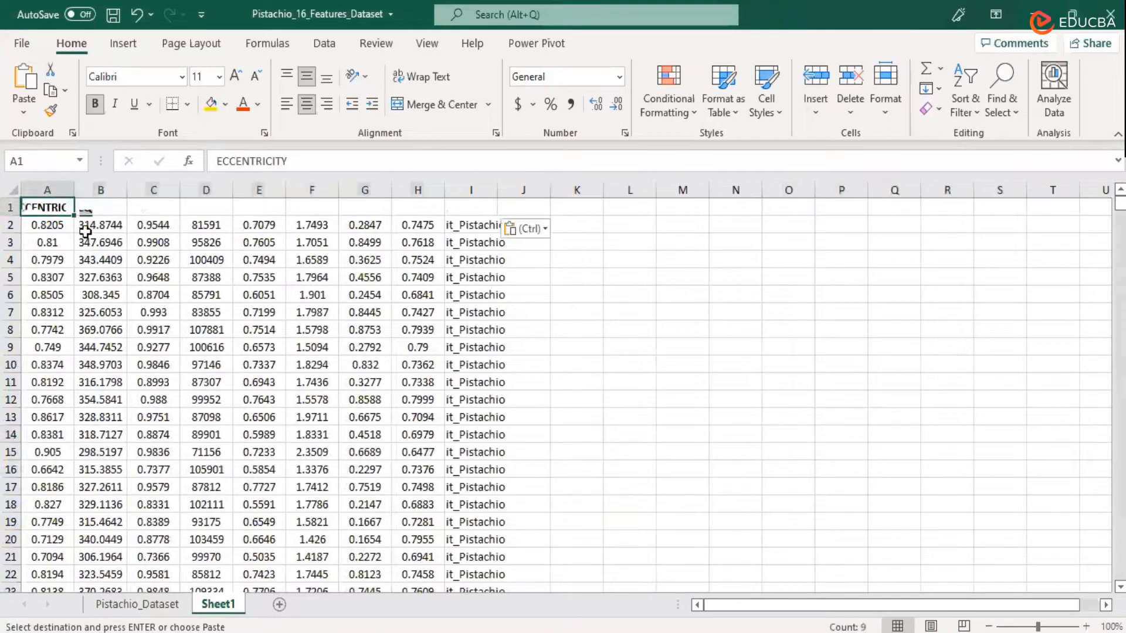
# Autofit the width of all columns in Sheet1 to their contents
pyautogui.click(259, 347)
pyautogui.click(16, 187)
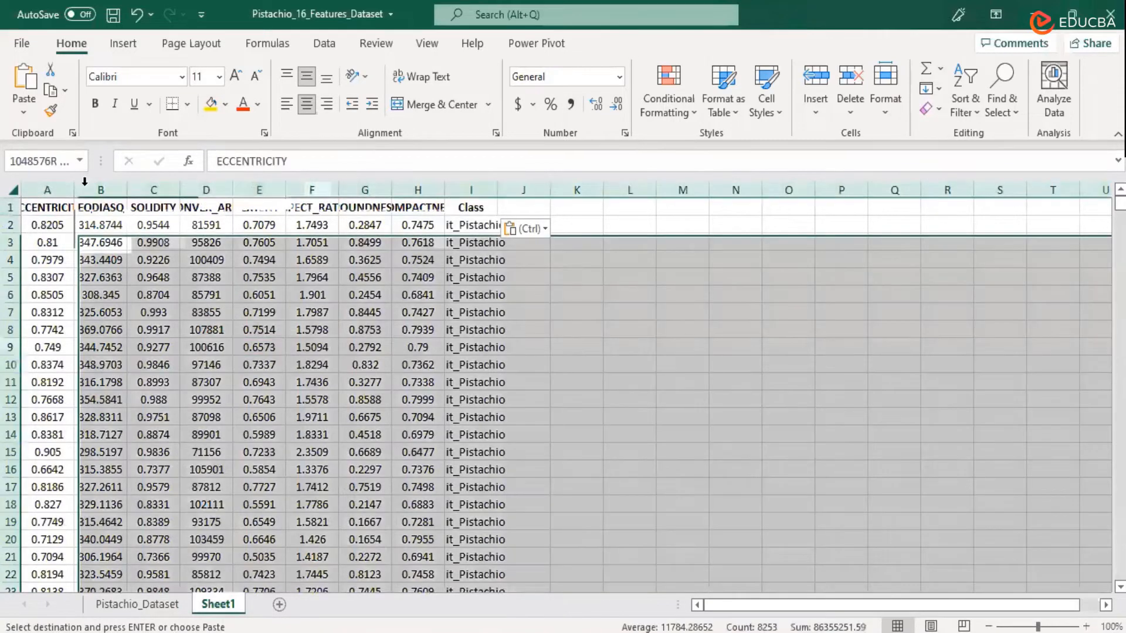
pyautogui.doubleClick(73, 190)
pyautogui.click(709, 414)
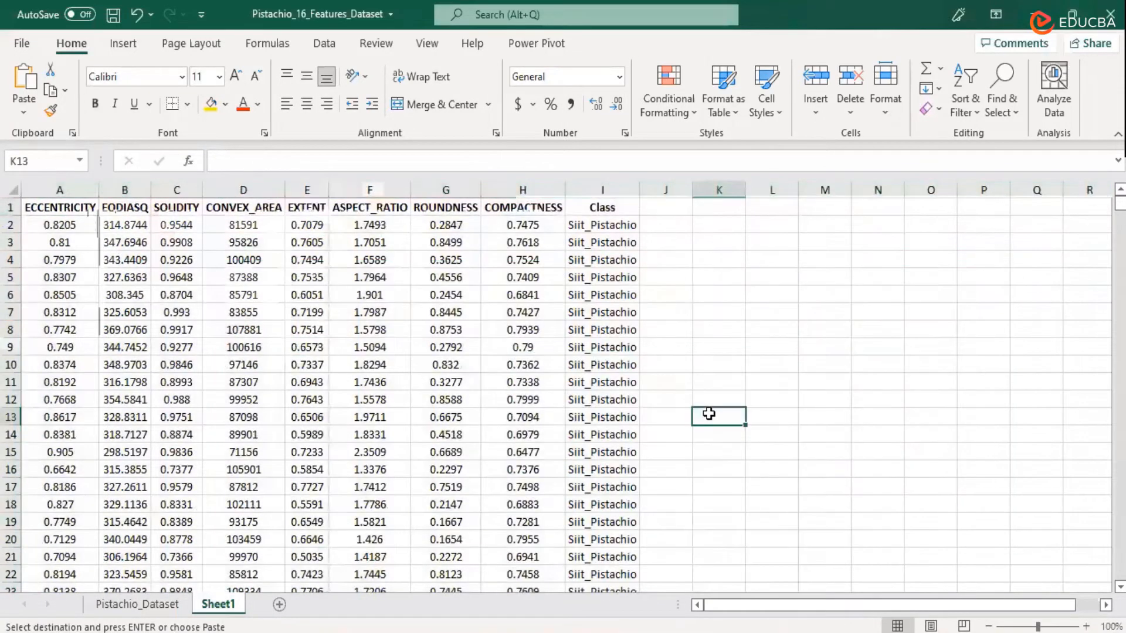
pyautogui.rightClick(223, 610)
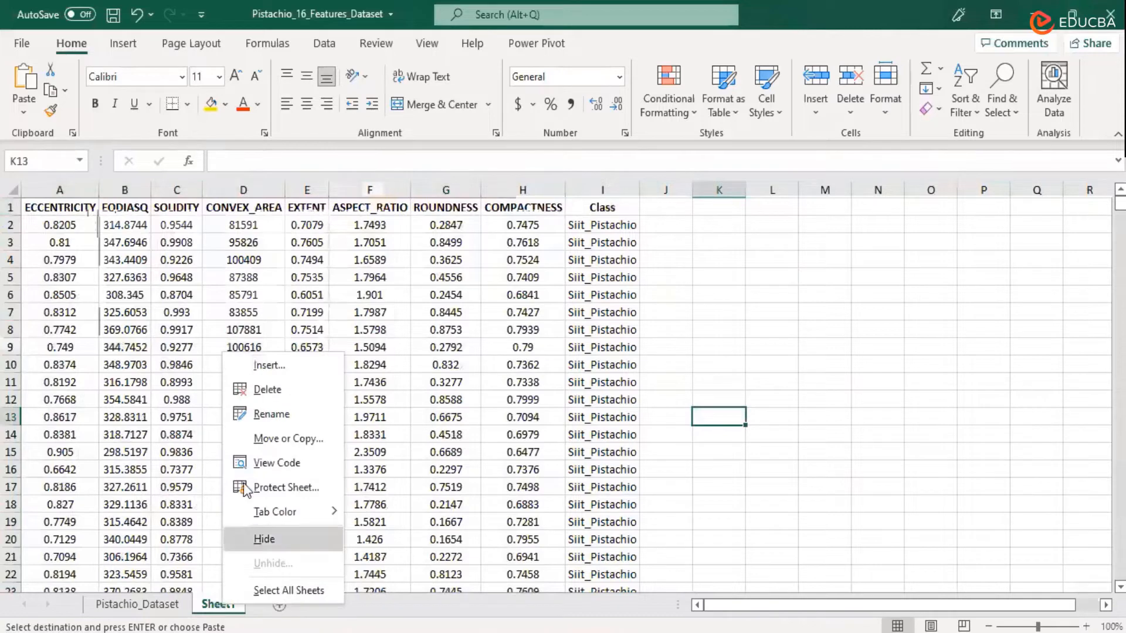
pyautogui.click(267, 389)
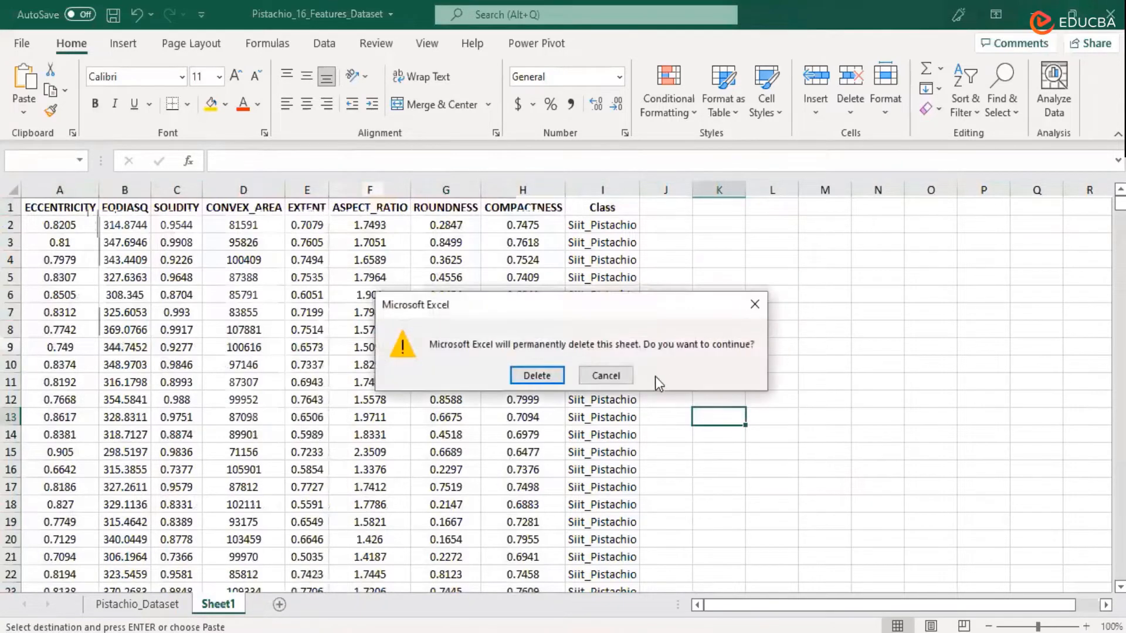
pyautogui.click(605, 376)
# Rename Sheet1 as Siit
pyautogui.rightClick(216, 607)
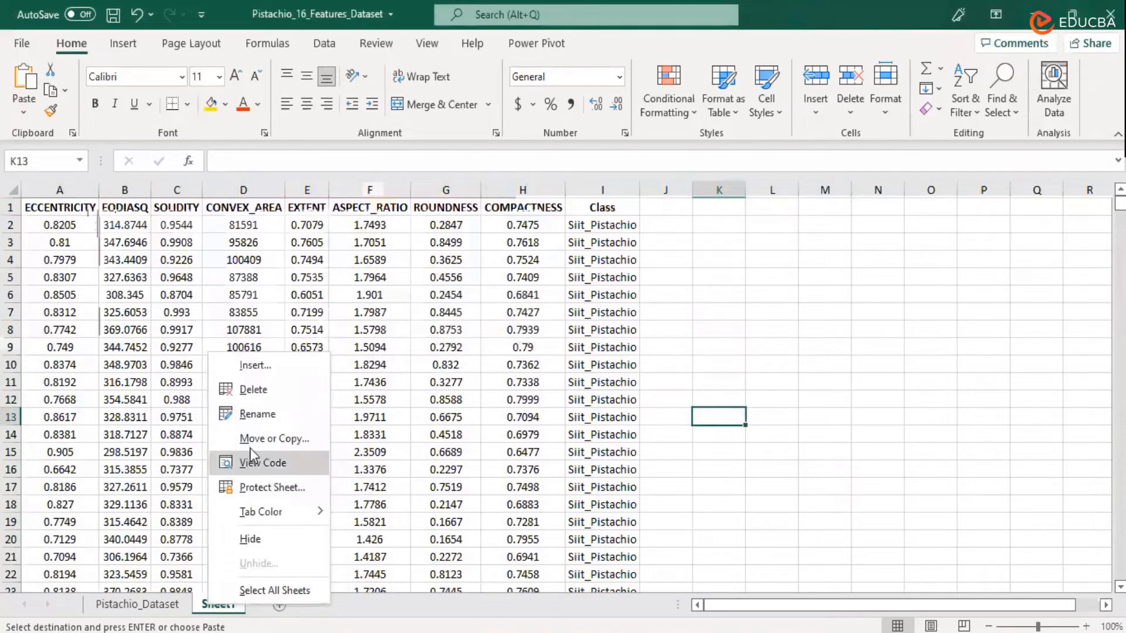
pyautogui.click(240, 464)
pyautogui.write('Siit')
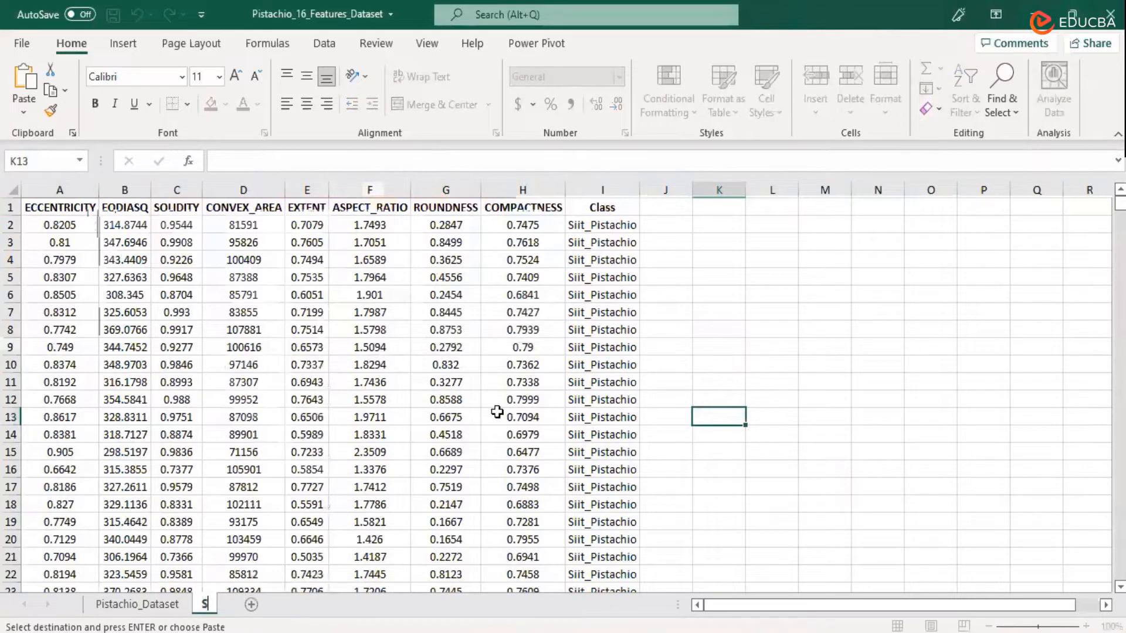
pyautogui.click(435, 408)
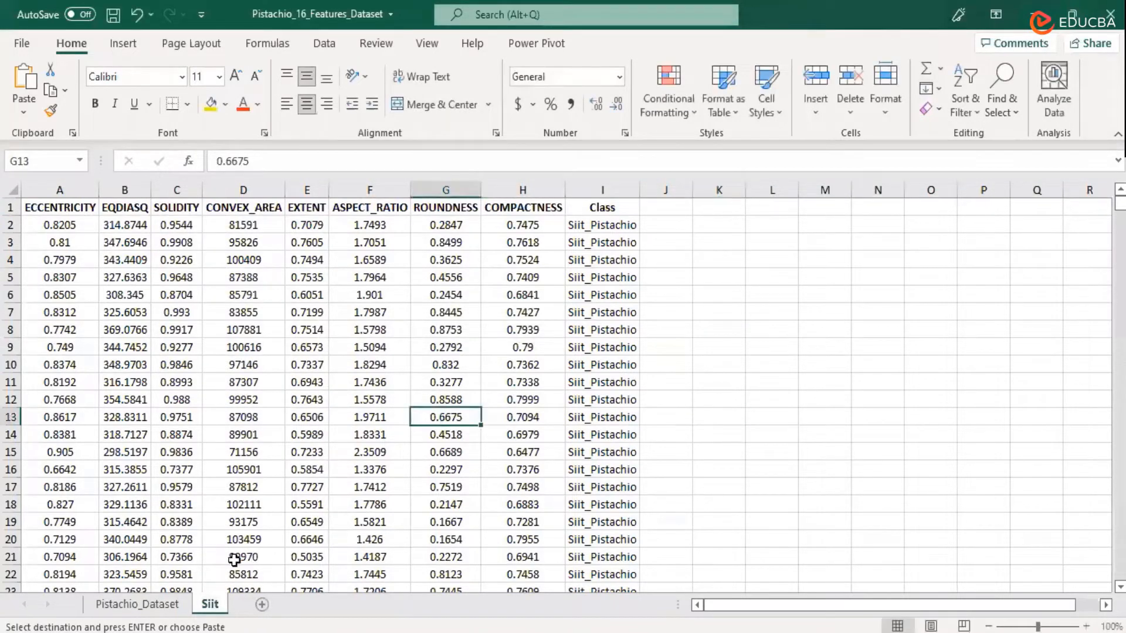
# Rename the Pistachio_Dataset sheet as Kirmizi
pyautogui.click(158, 613)
pyautogui.rightClick(157, 610)
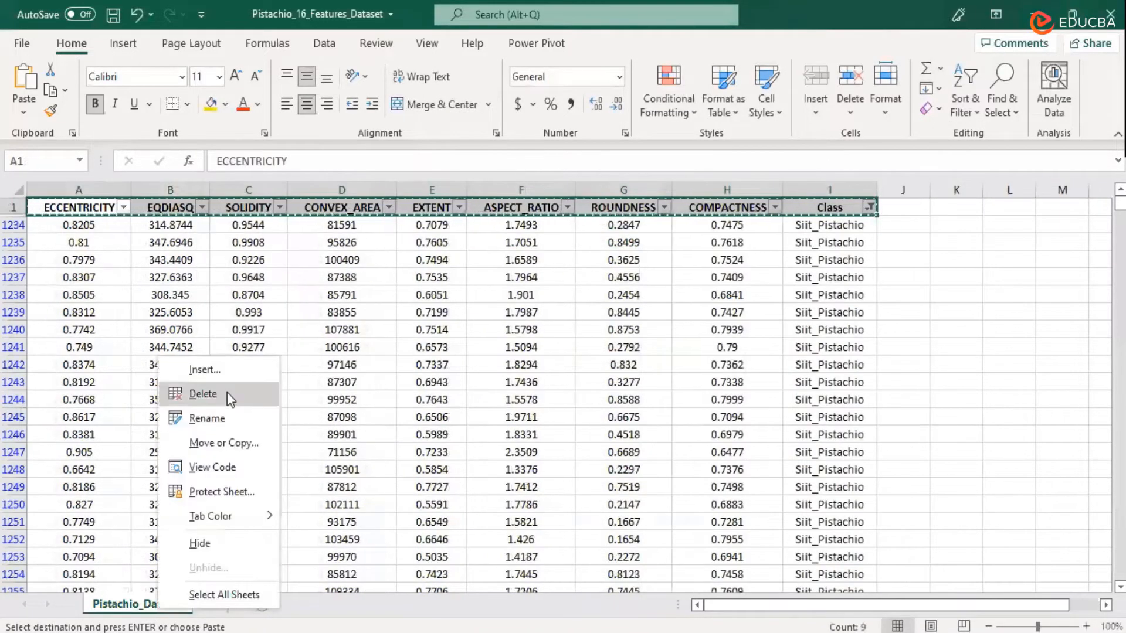
pyautogui.click(203, 417)
pyautogui.write('Kirmizi')
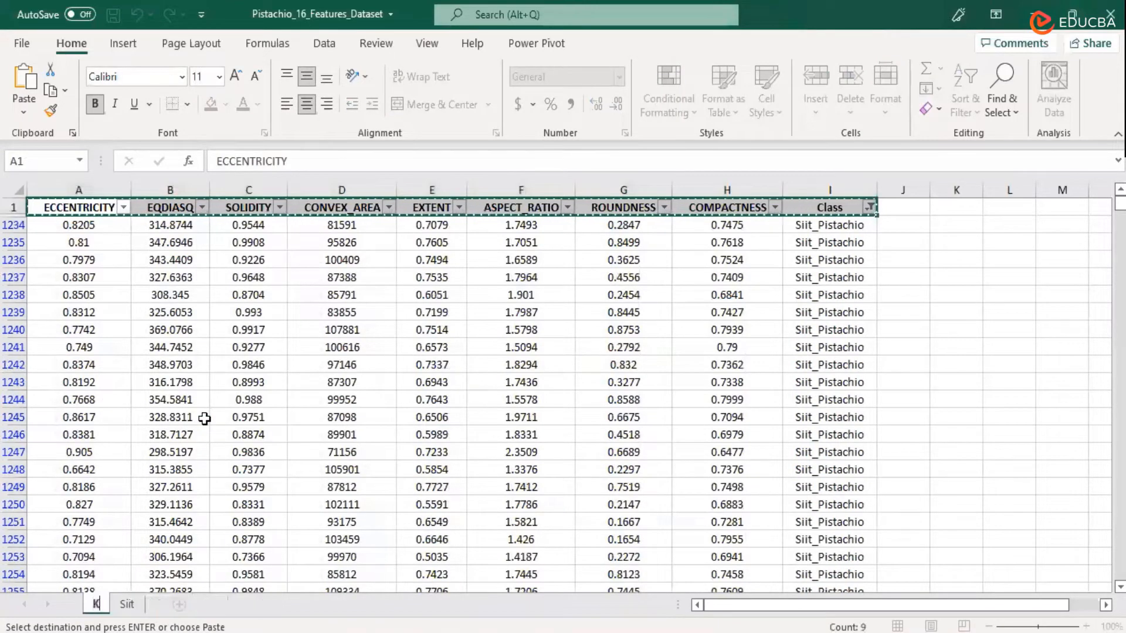
pyautogui.click(224, 410)
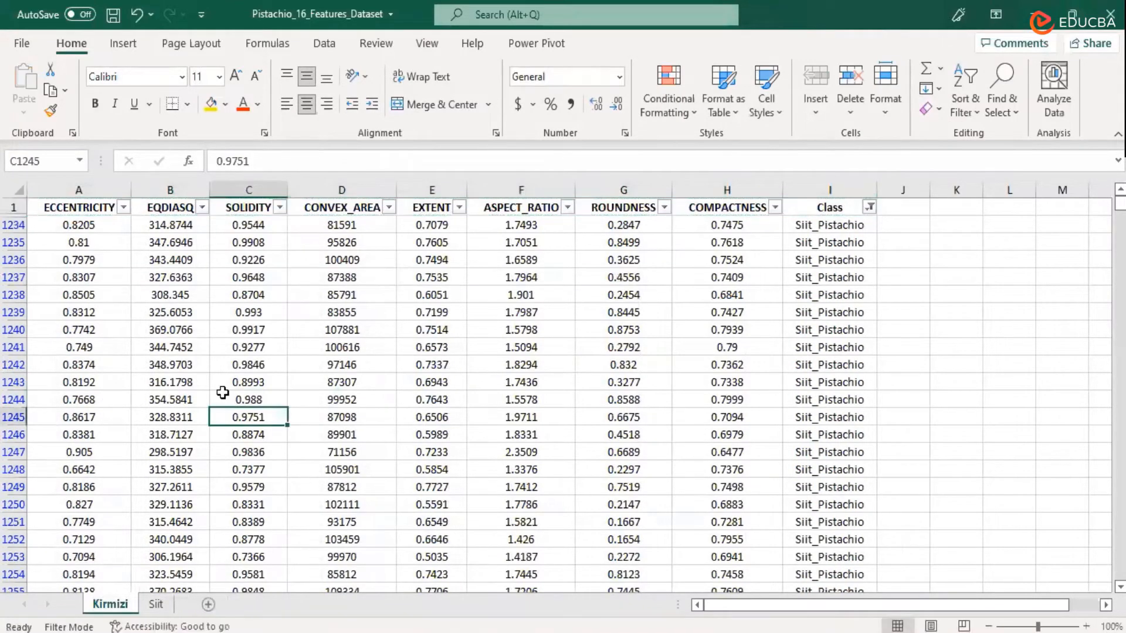
# Save the workbook, switch to the Siit sheet and save again
pyautogui.click(113, 16)
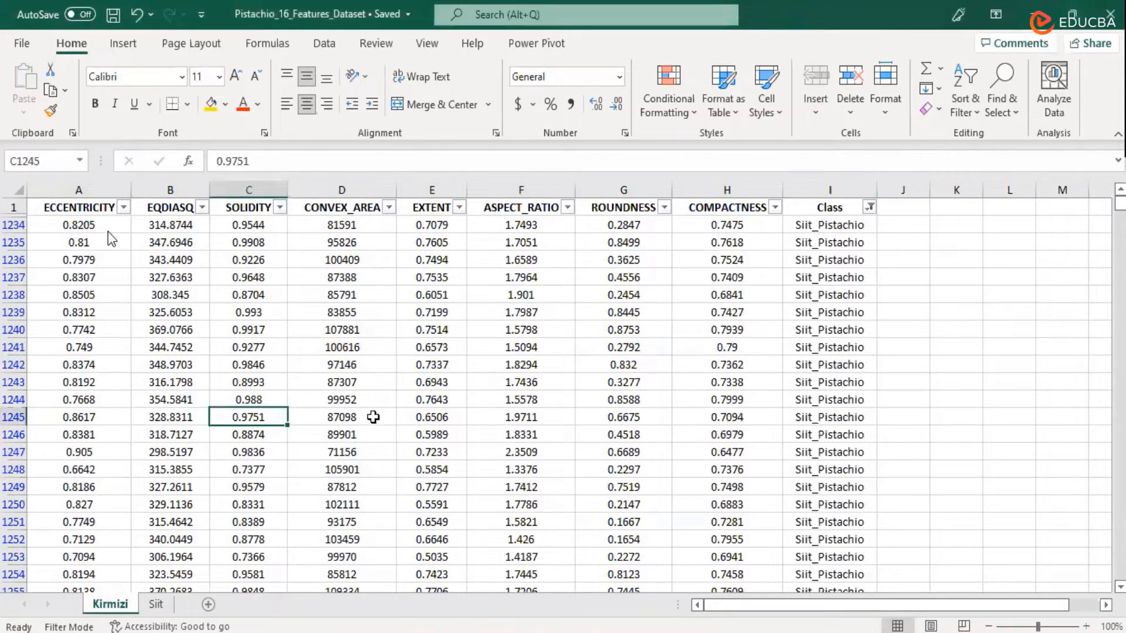
pyautogui.click(155, 603)
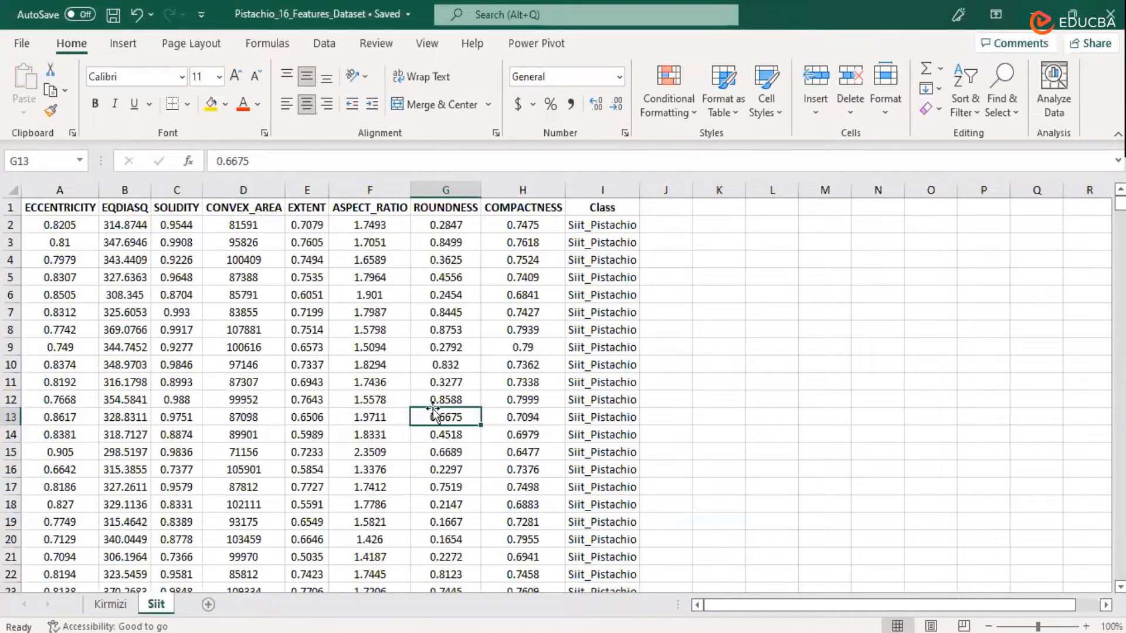
pyautogui.click(238, 325)
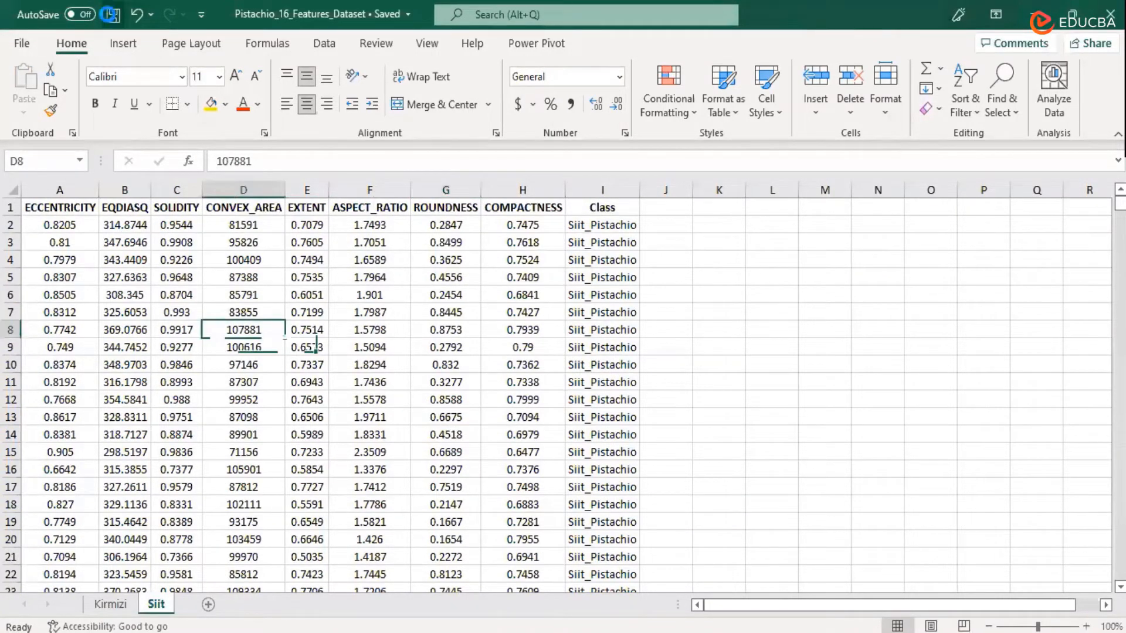
pyautogui.click(113, 14)
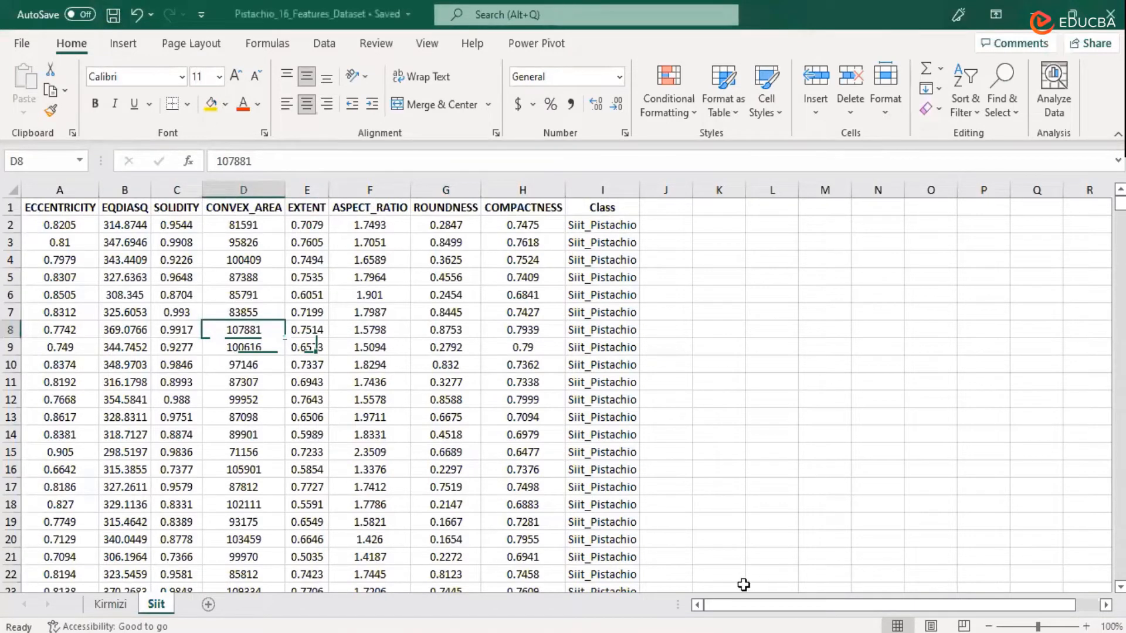
# Open the add-ins page of the Excel options and view the details of Euro Currency Tools and Analysis ToolPak
pyautogui.click(651, 434)
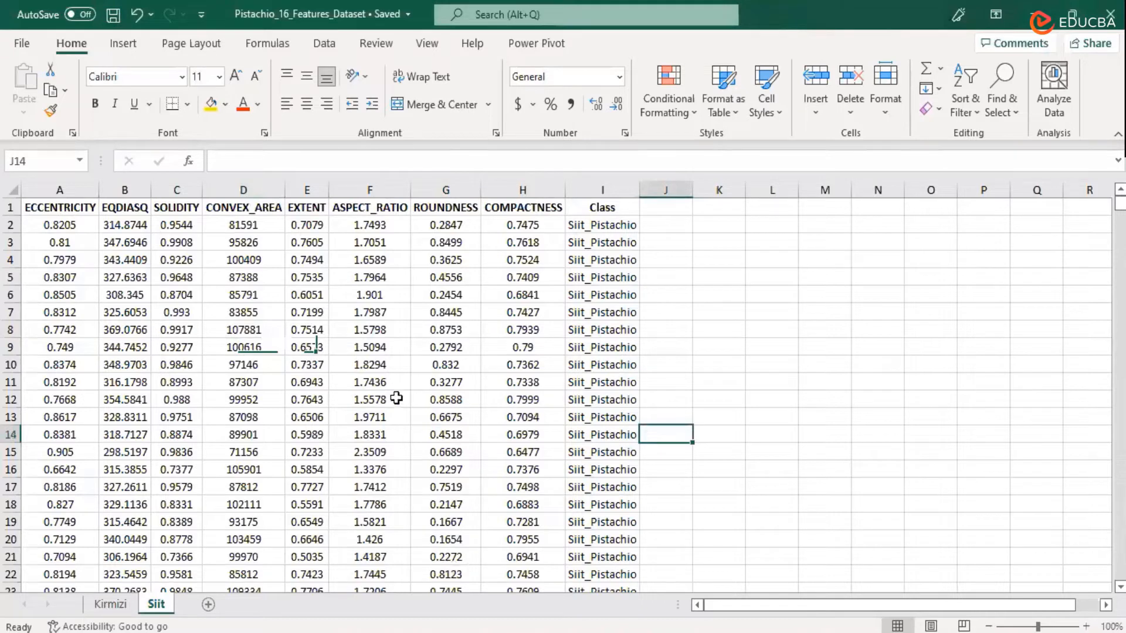
pyautogui.click(17, 45)
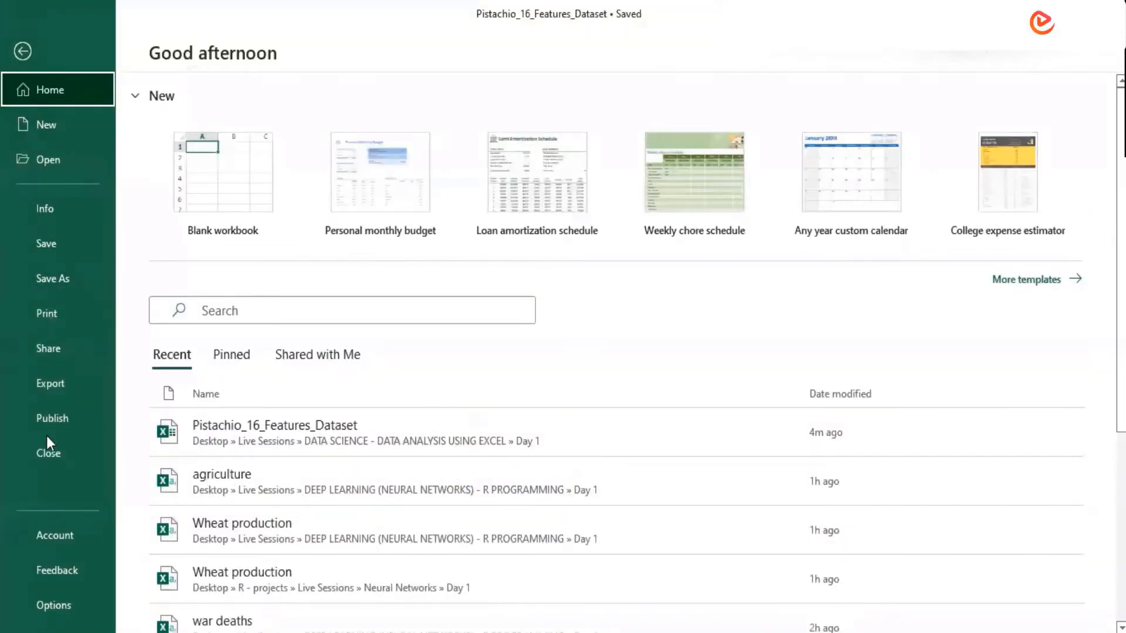
pyautogui.click(90, 600)
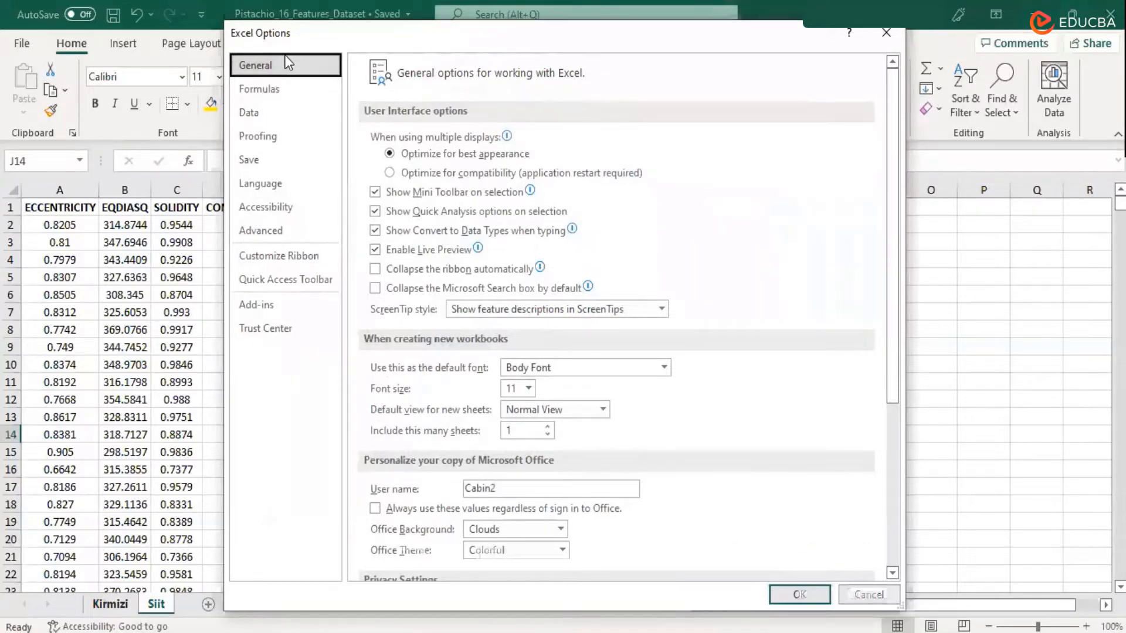
pyautogui.click(300, 305)
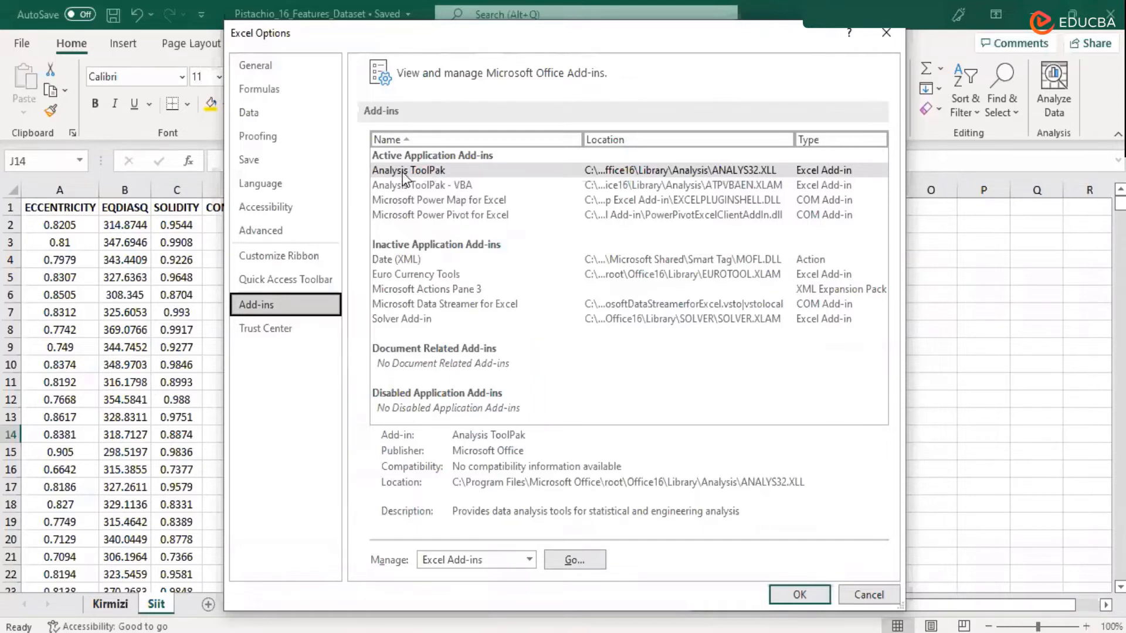
pyautogui.click(400, 274)
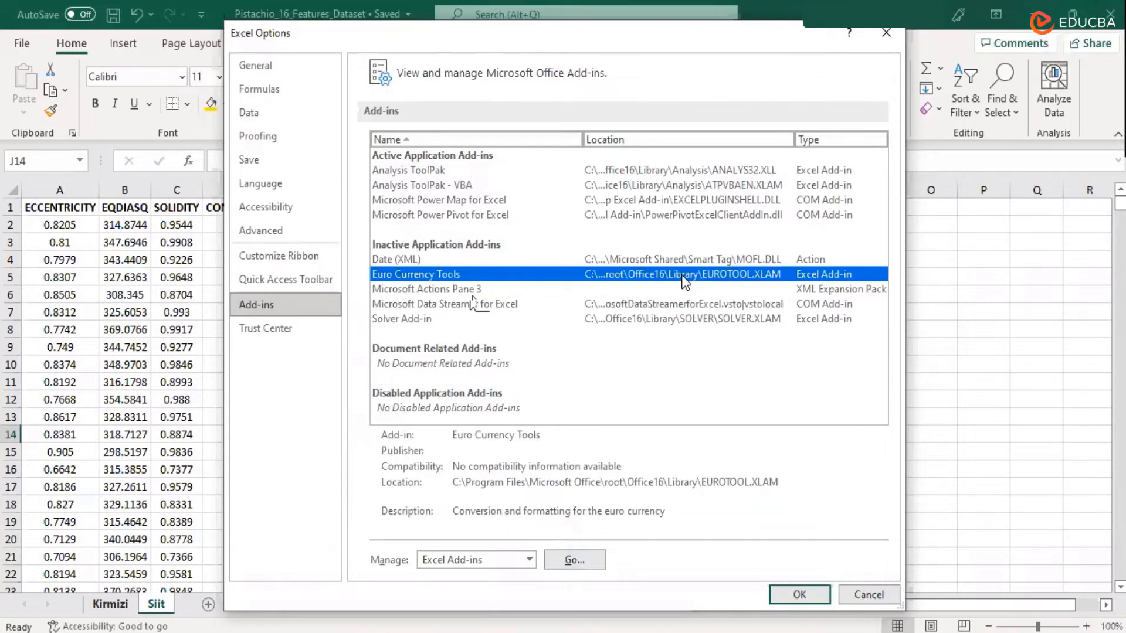
pyautogui.click(407, 171)
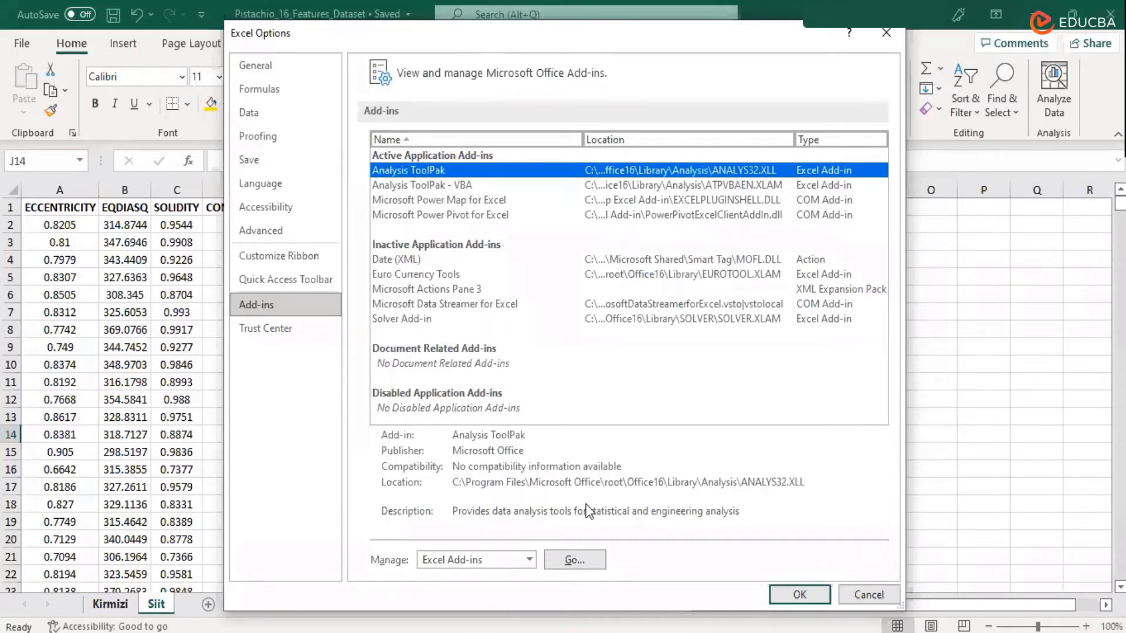
# Look through the add-in types that can be managed, review the list of available Excel Add-ins and close it
pyautogui.click(472, 557)
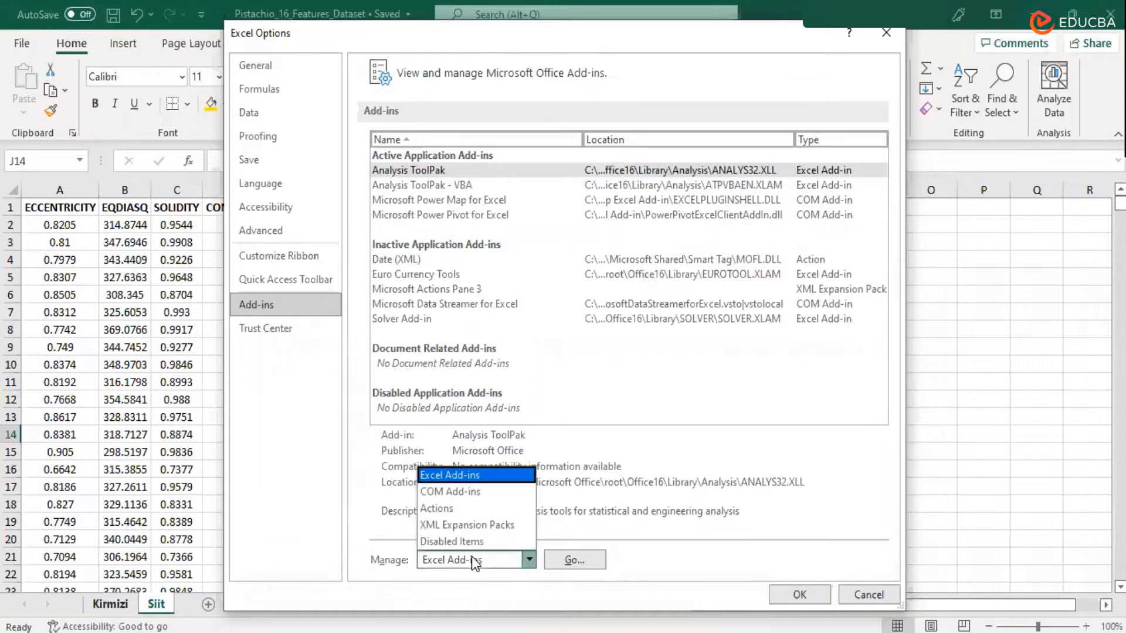
pyautogui.click(487, 491)
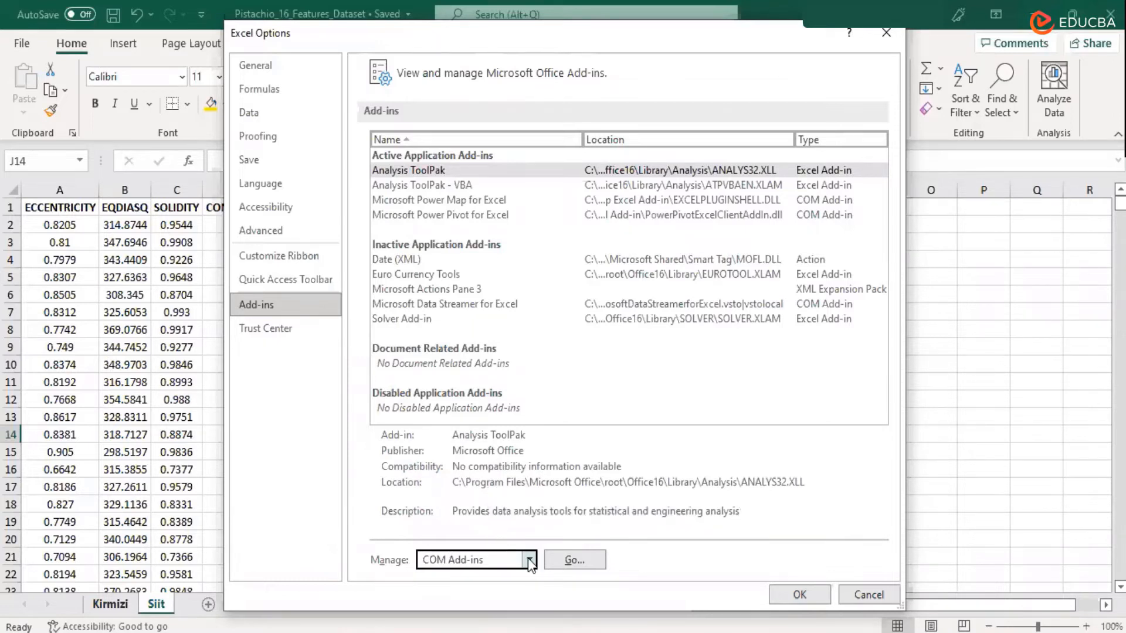
pyautogui.click(529, 560)
pyautogui.click(475, 473)
pyautogui.click(588, 564)
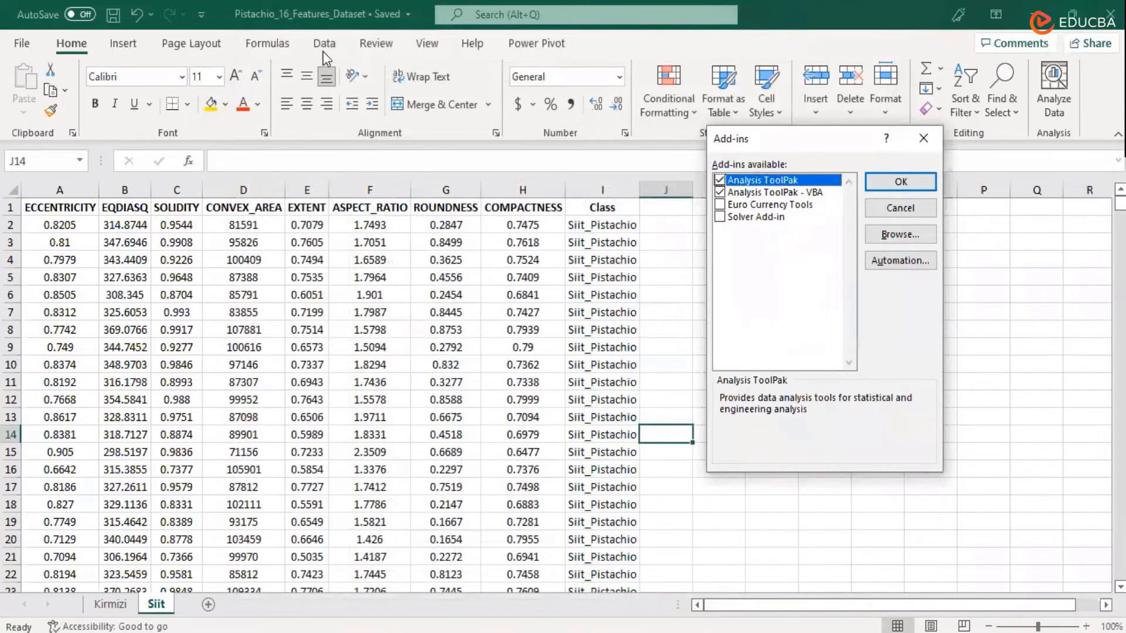
pyautogui.click(922, 139)
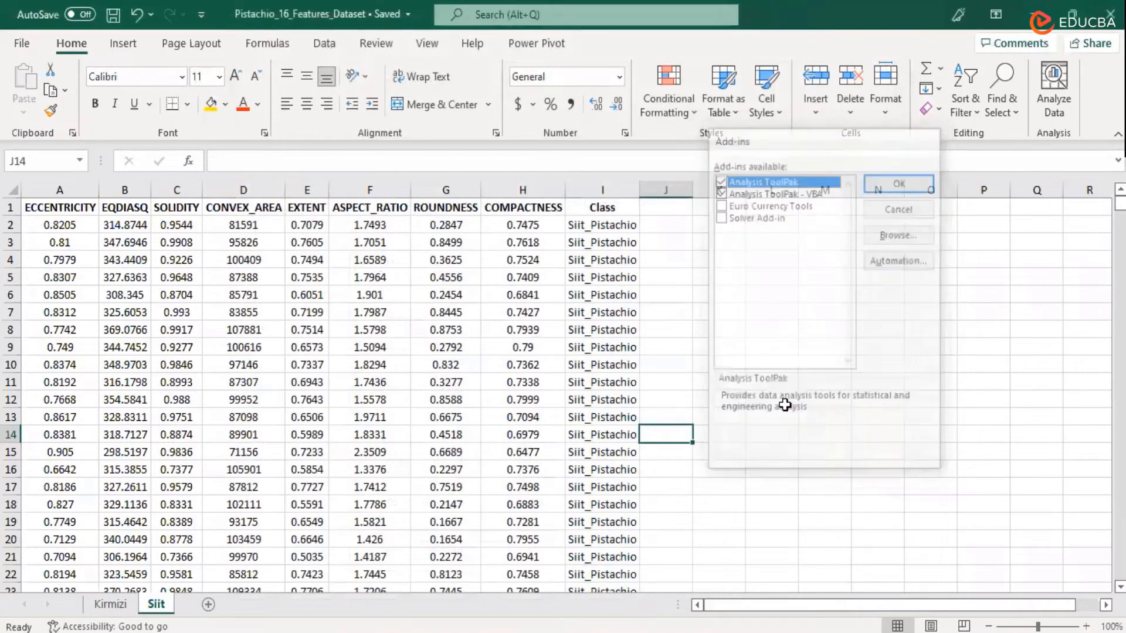
# Check the data commands for the Data Analysis tool on the Siit sheet
pyautogui.click(332, 50)
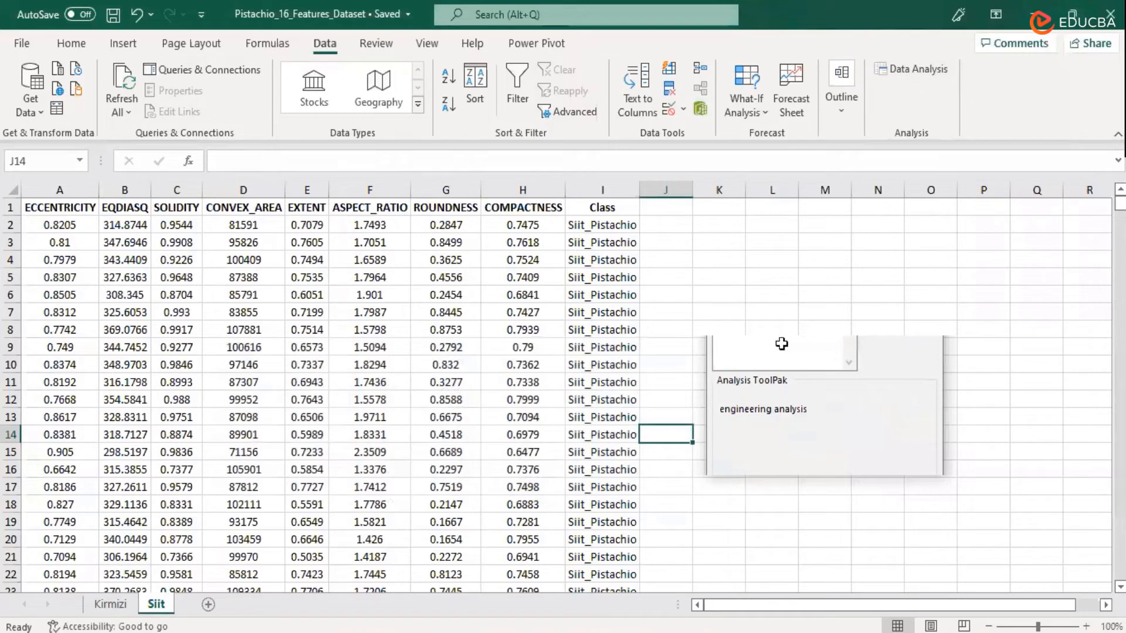
pyautogui.click(589, 315)
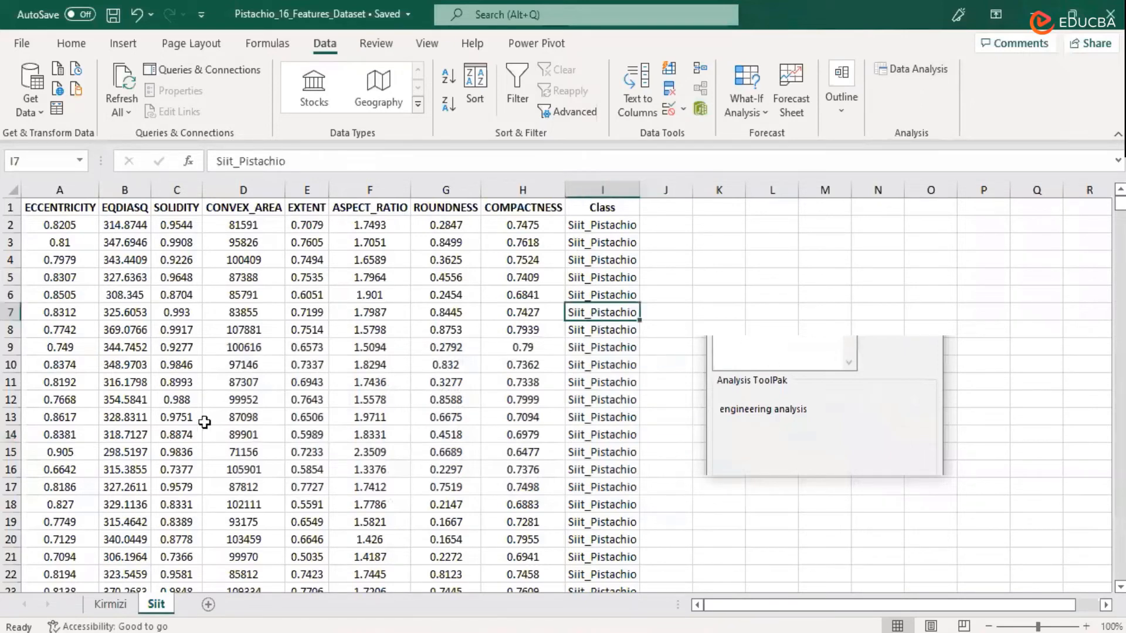
pyautogui.click(136, 359)
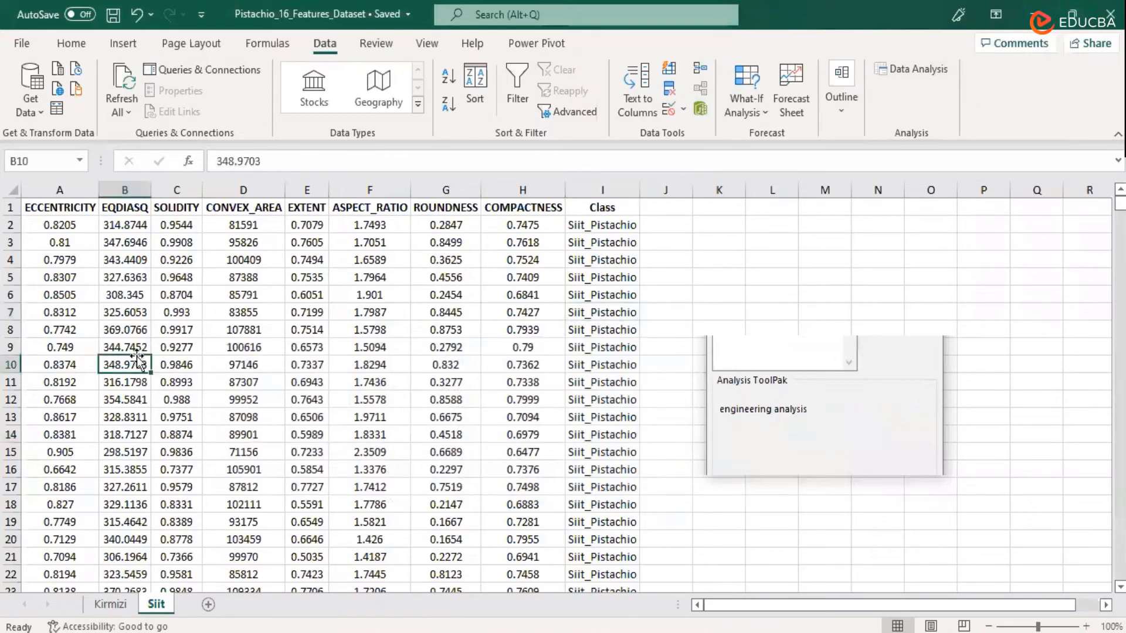
# Enable the Euro Currency Tools and Solver Add-in through the Excel Add-ins manager
pyautogui.click(23, 44)
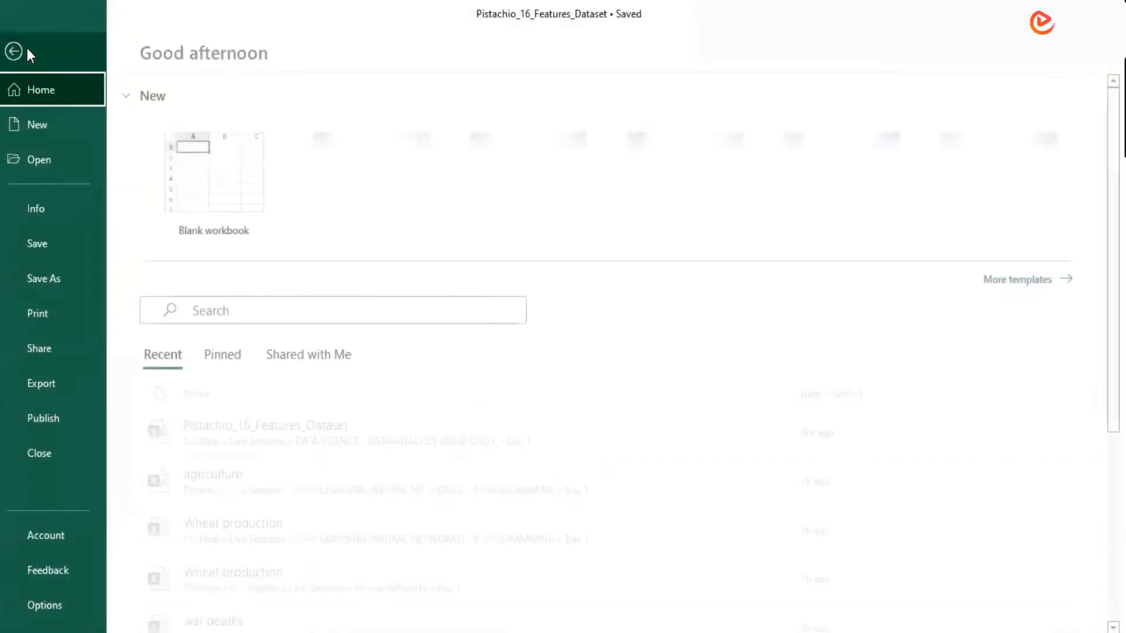
pyautogui.click(56, 603)
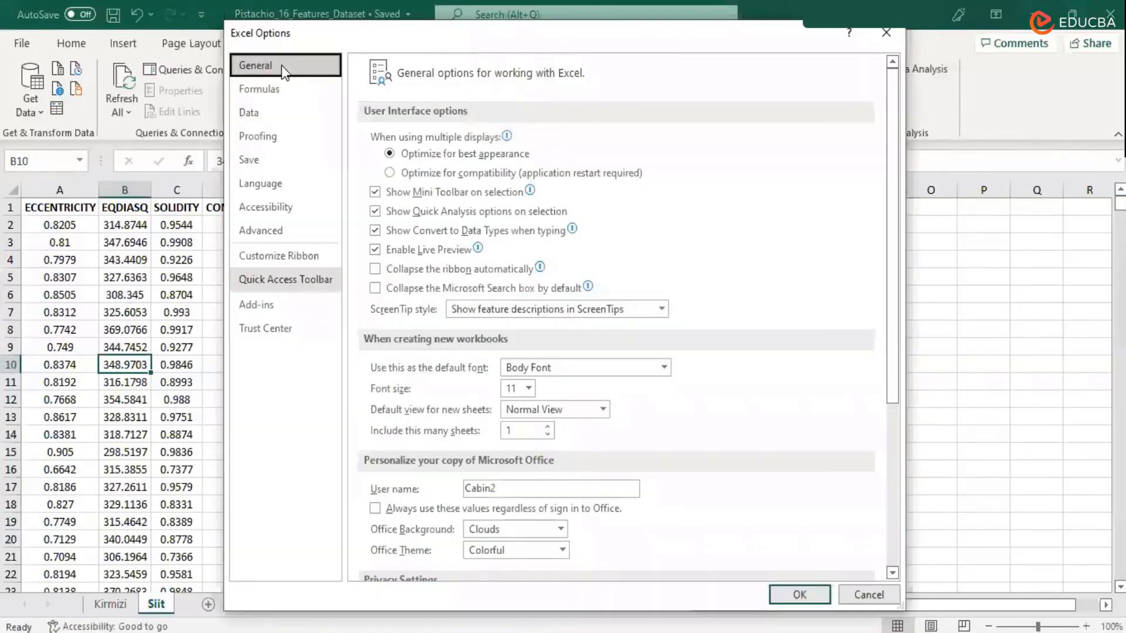
pyautogui.click(267, 306)
pyautogui.click(445, 171)
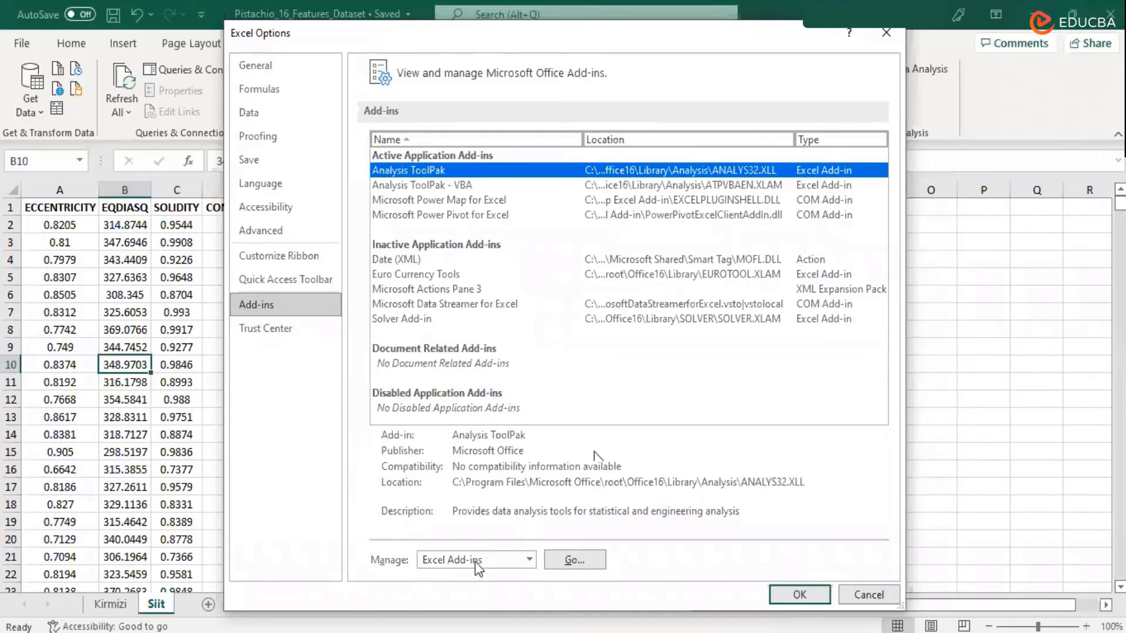
pyautogui.click(576, 561)
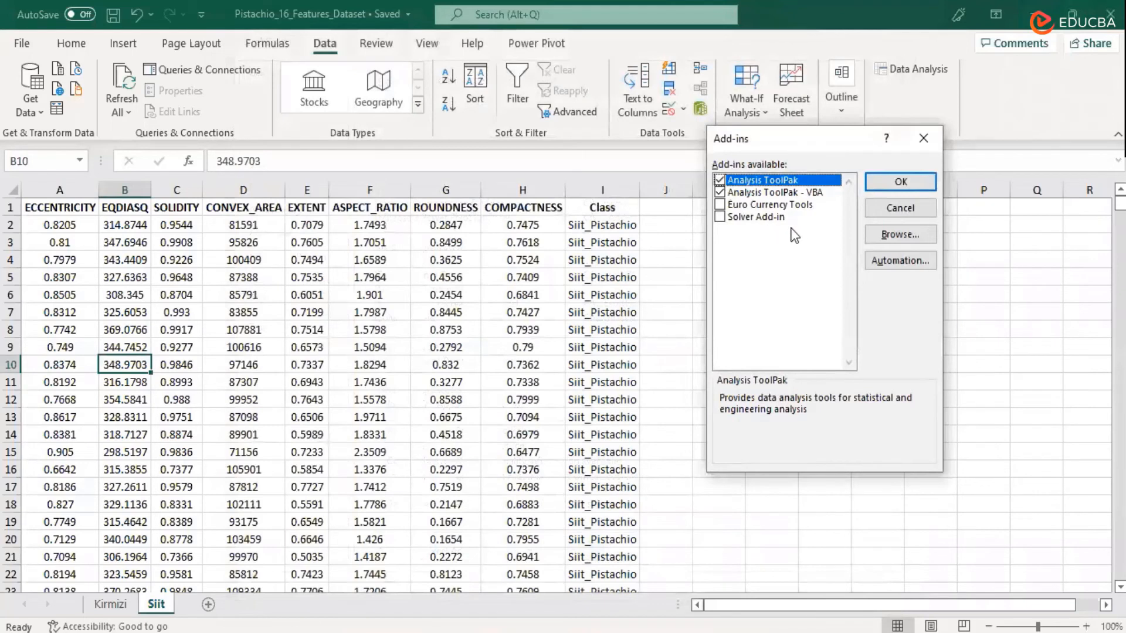
pyautogui.click(719, 205)
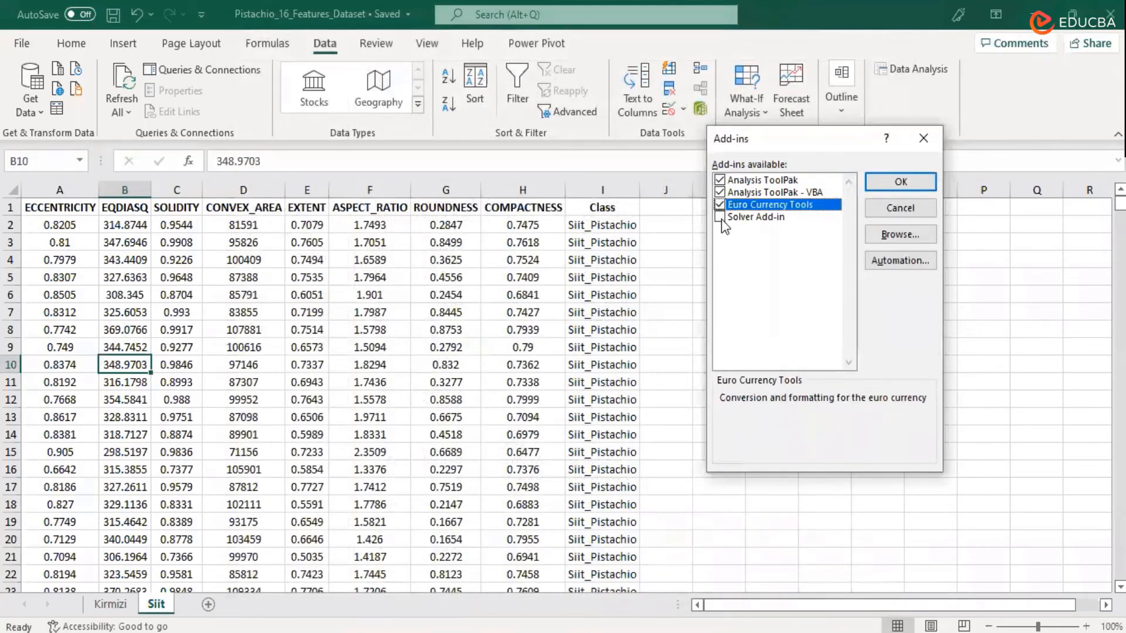
pyautogui.click(720, 218)
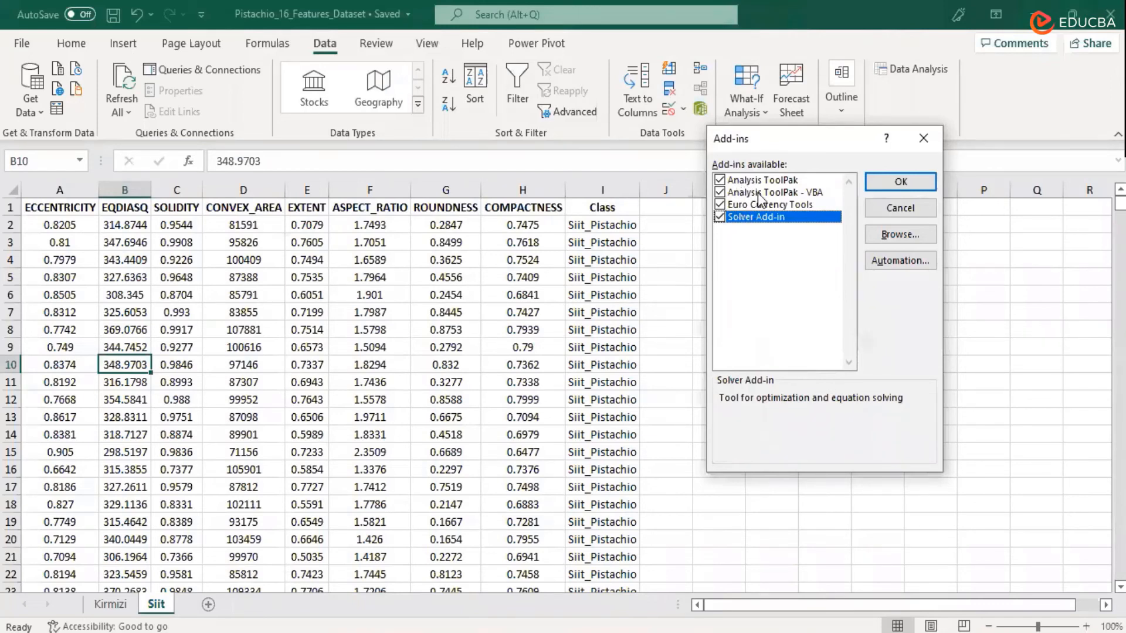
pyautogui.click(899, 182)
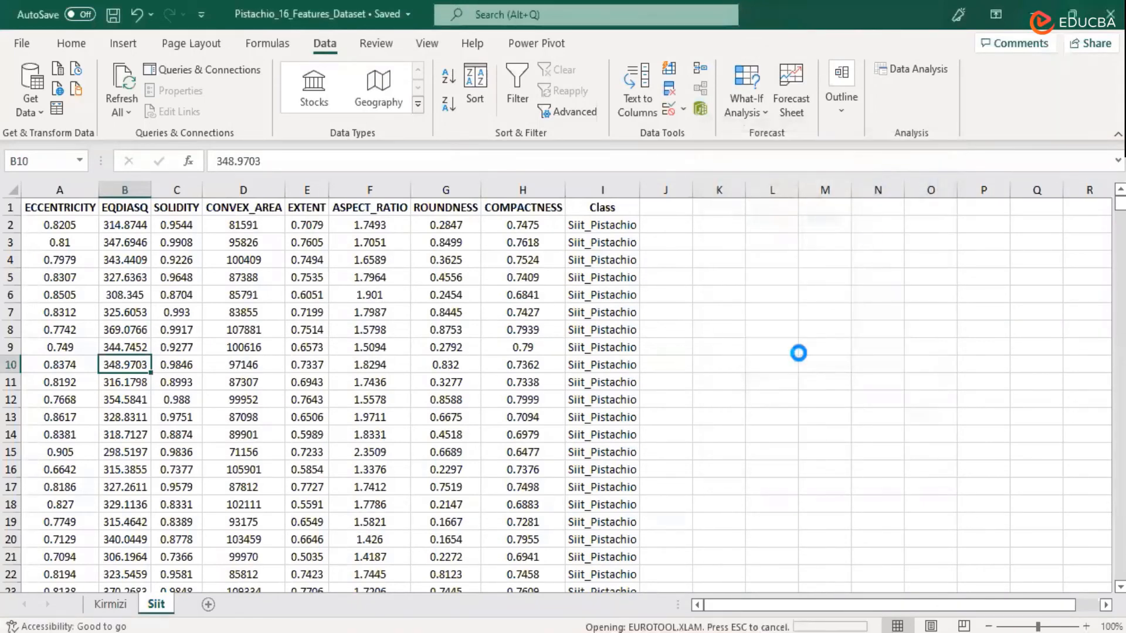